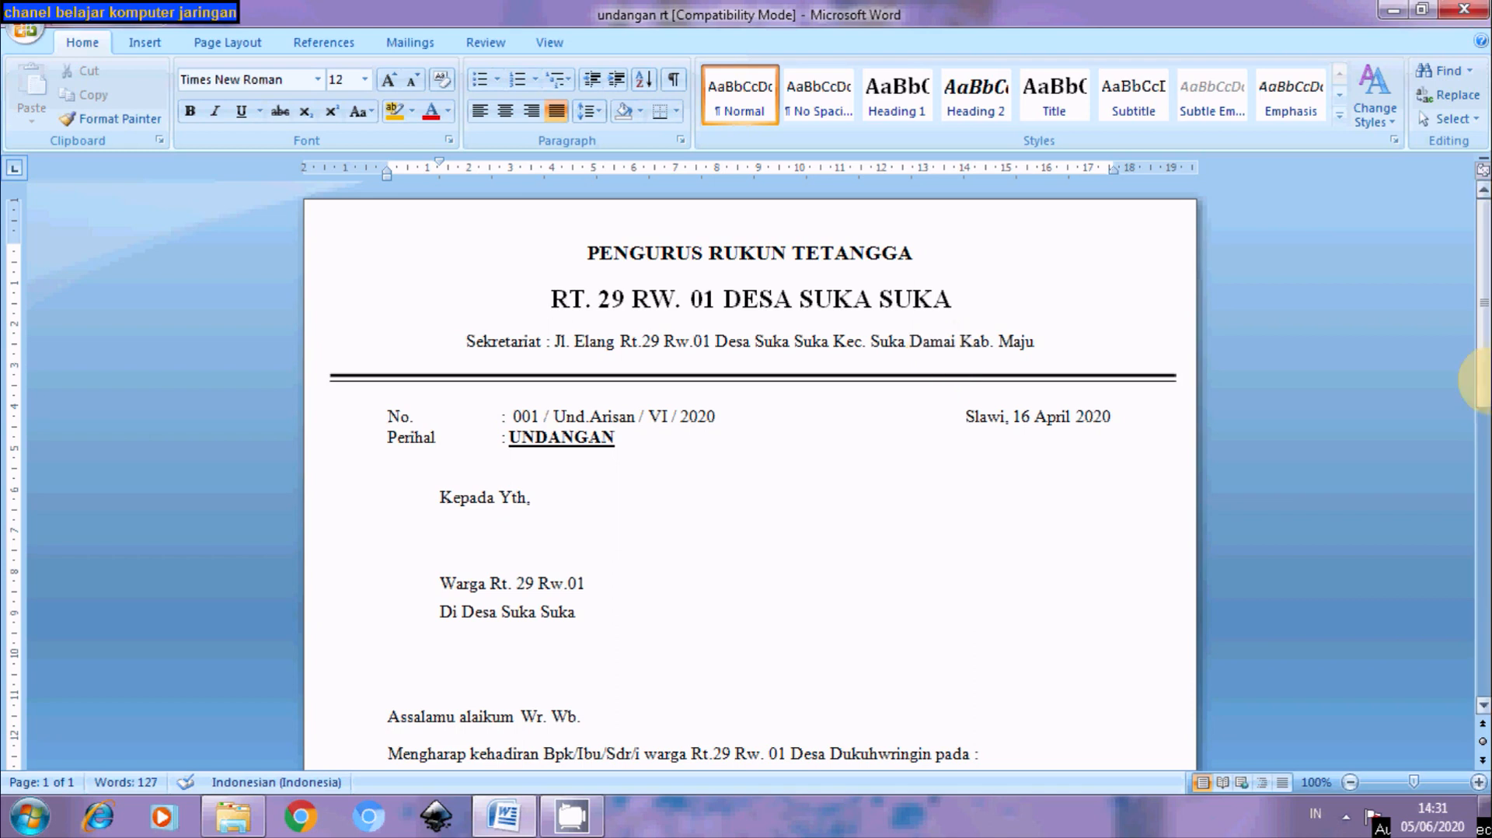
Scroll through the 'undangan rt' letter and select all its text from heading to signature
{"action": "mouse_move", "coordinate": [1484, 360]}
{"action": "left_mouse_down"}
{"action": "mouse_move", "coordinate": [1484, 436]}
{"action": "mouse_move", "coordinate": [1486, 341]}
{"action": "left_mouse_up"}
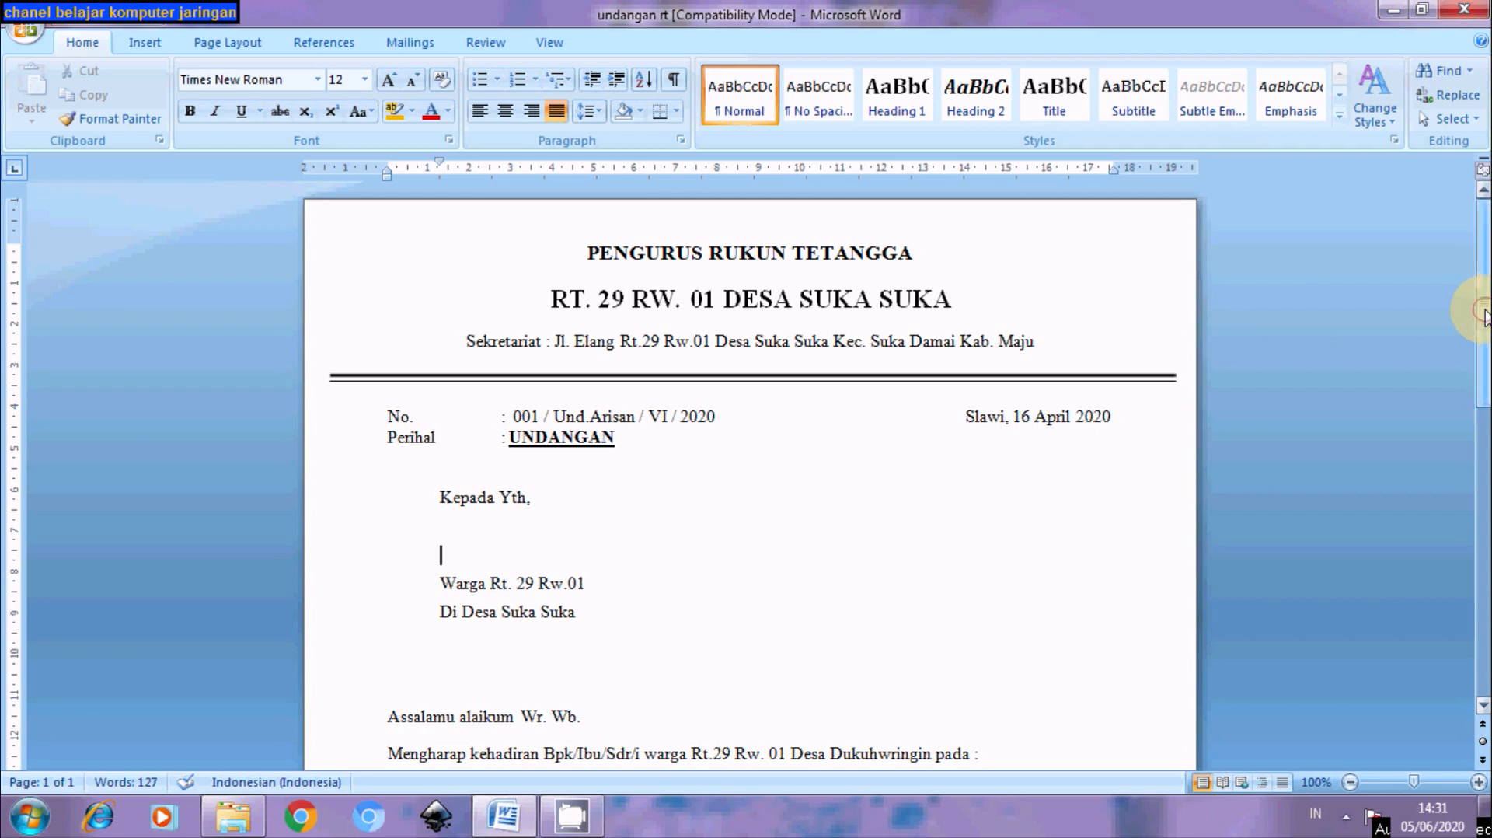
{"action": "mouse_move", "coordinate": [1484, 315]}
{"action": "left_mouse_down"}
{"action": "mouse_move", "coordinate": [1487, 334]}
{"action": "mouse_move", "coordinate": [1485, 315]}
{"action": "left_mouse_up"}
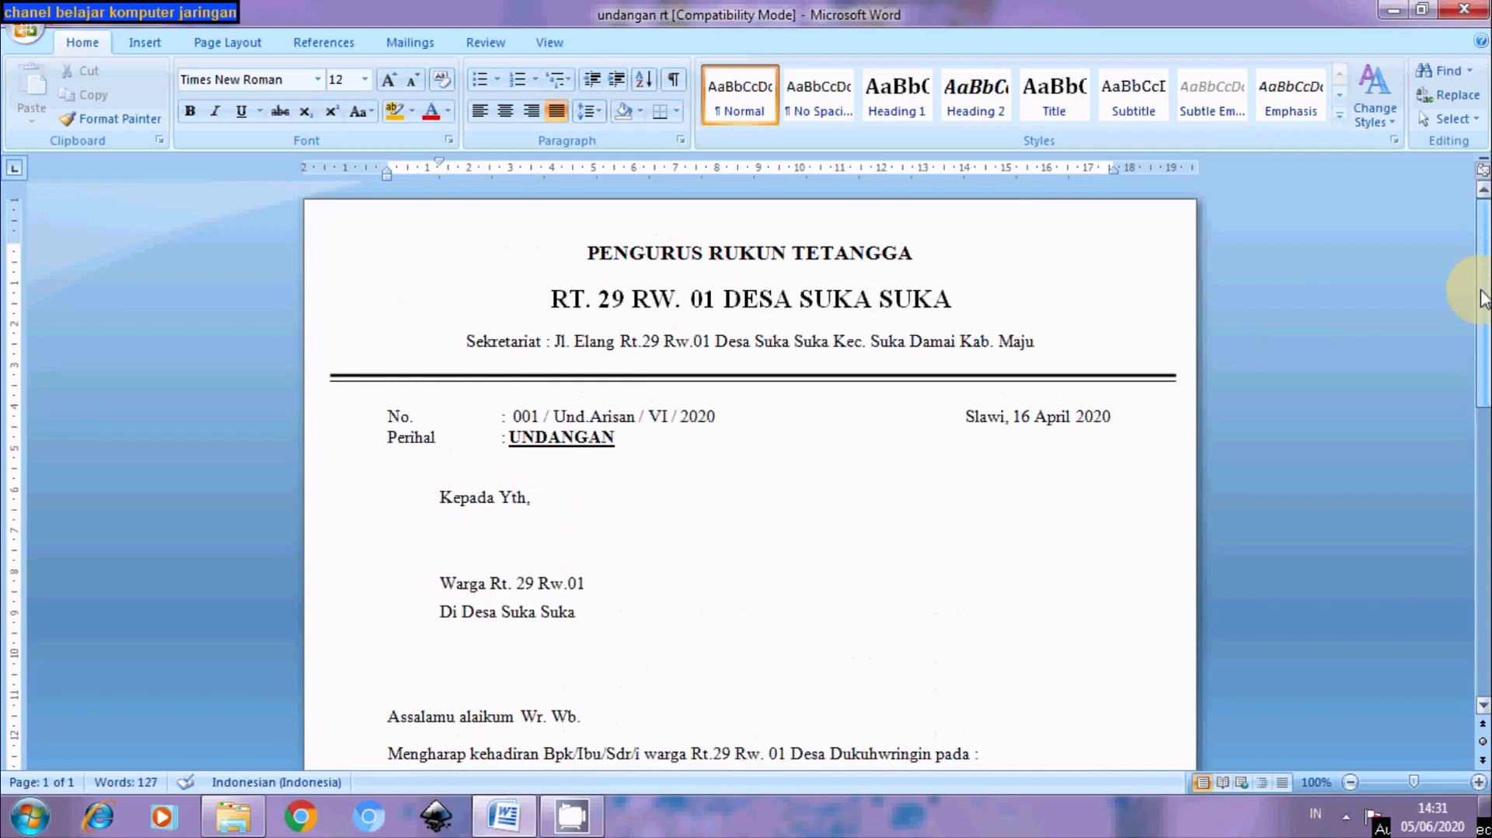
{"action": "left_click_drag", "start_coordinate": [596, 243], "coordinate": [1155, 687]}
{"action": "left_click_drag", "start_coordinate": [1479, 633], "coordinate": [1402, 357]}
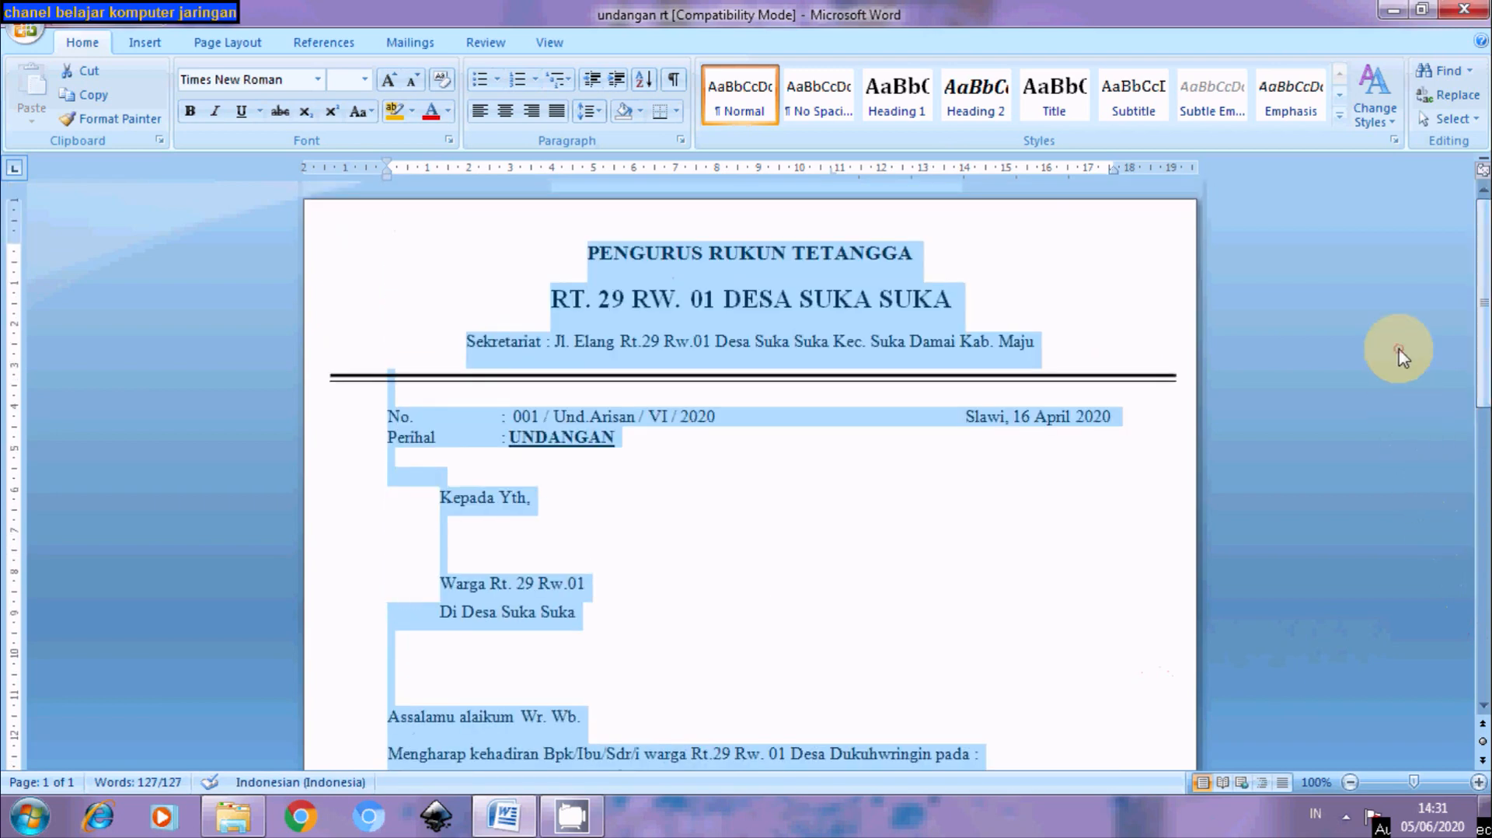
Scroll over the letter again, then clear the selection on the blank line under 'Kepada Yth,'
{"action": "left_click_drag", "start_coordinate": [1488, 338], "coordinate": [1458, 315]}
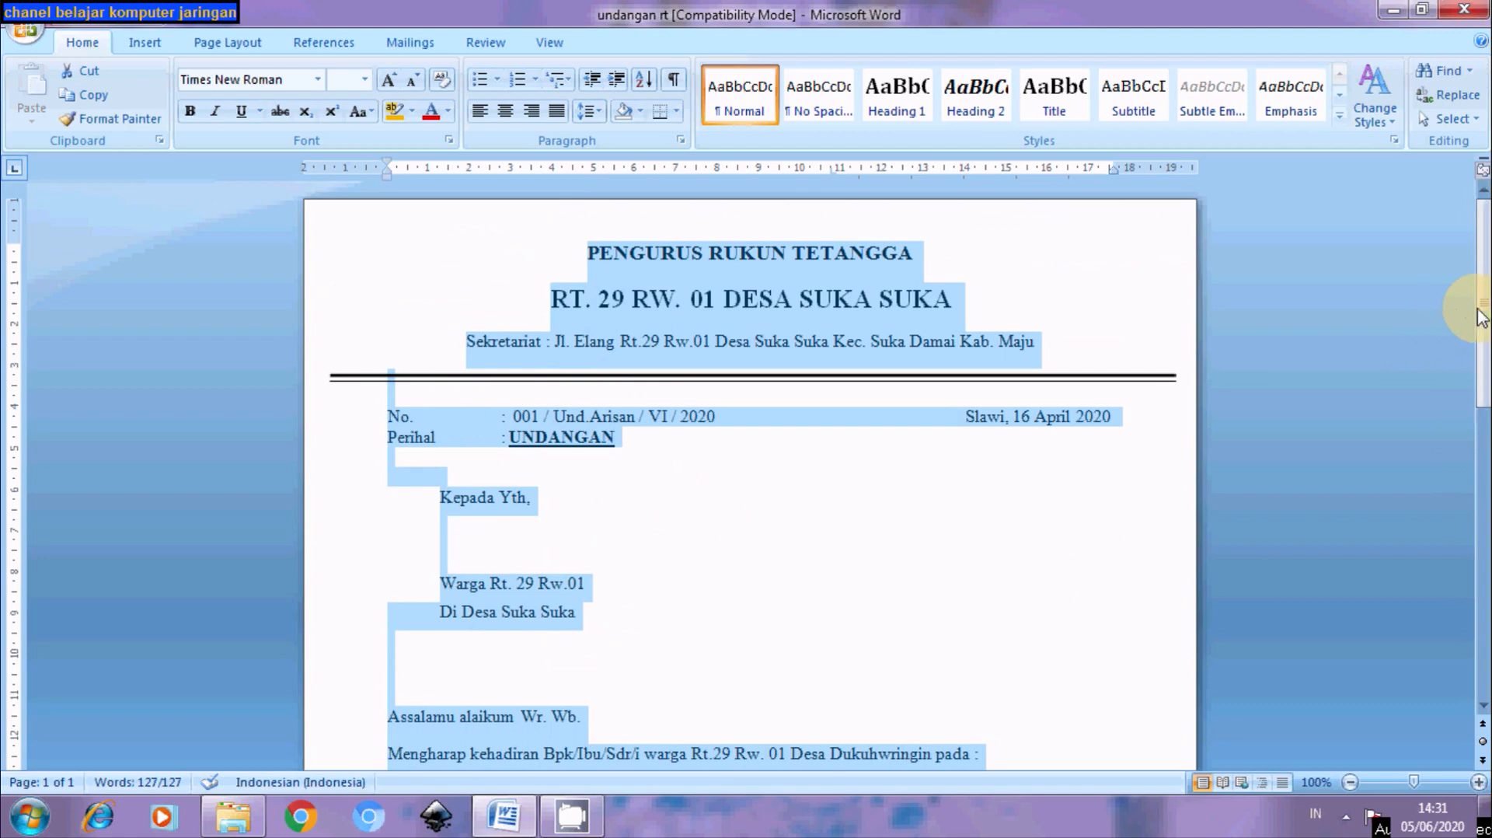
{"action": "left_click_drag", "start_coordinate": [1484, 332], "coordinate": [1483, 362]}
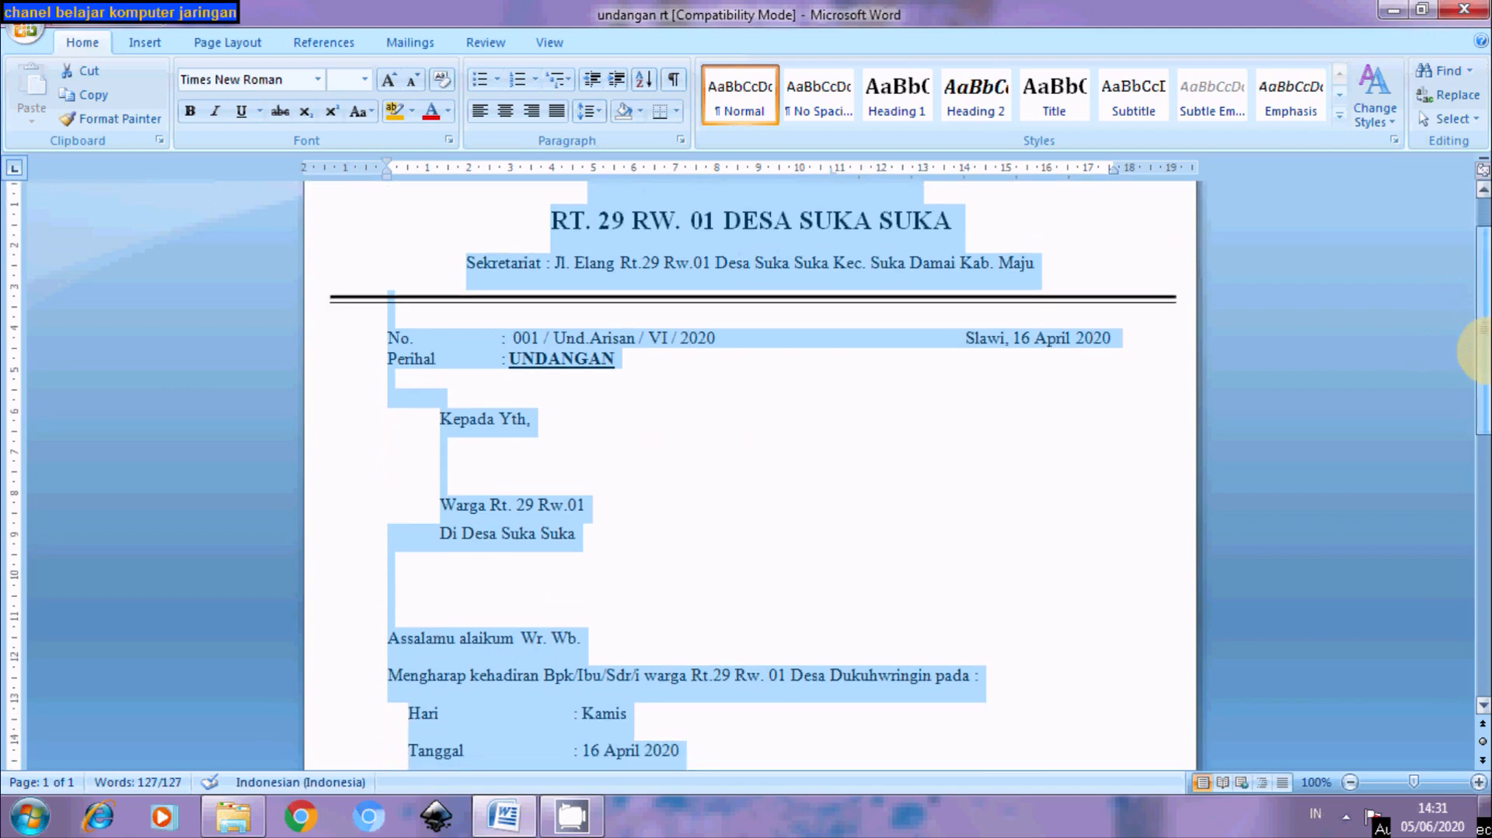
{"action": "left_click_drag", "start_coordinate": [1481, 350], "coordinate": [1479, 304]}
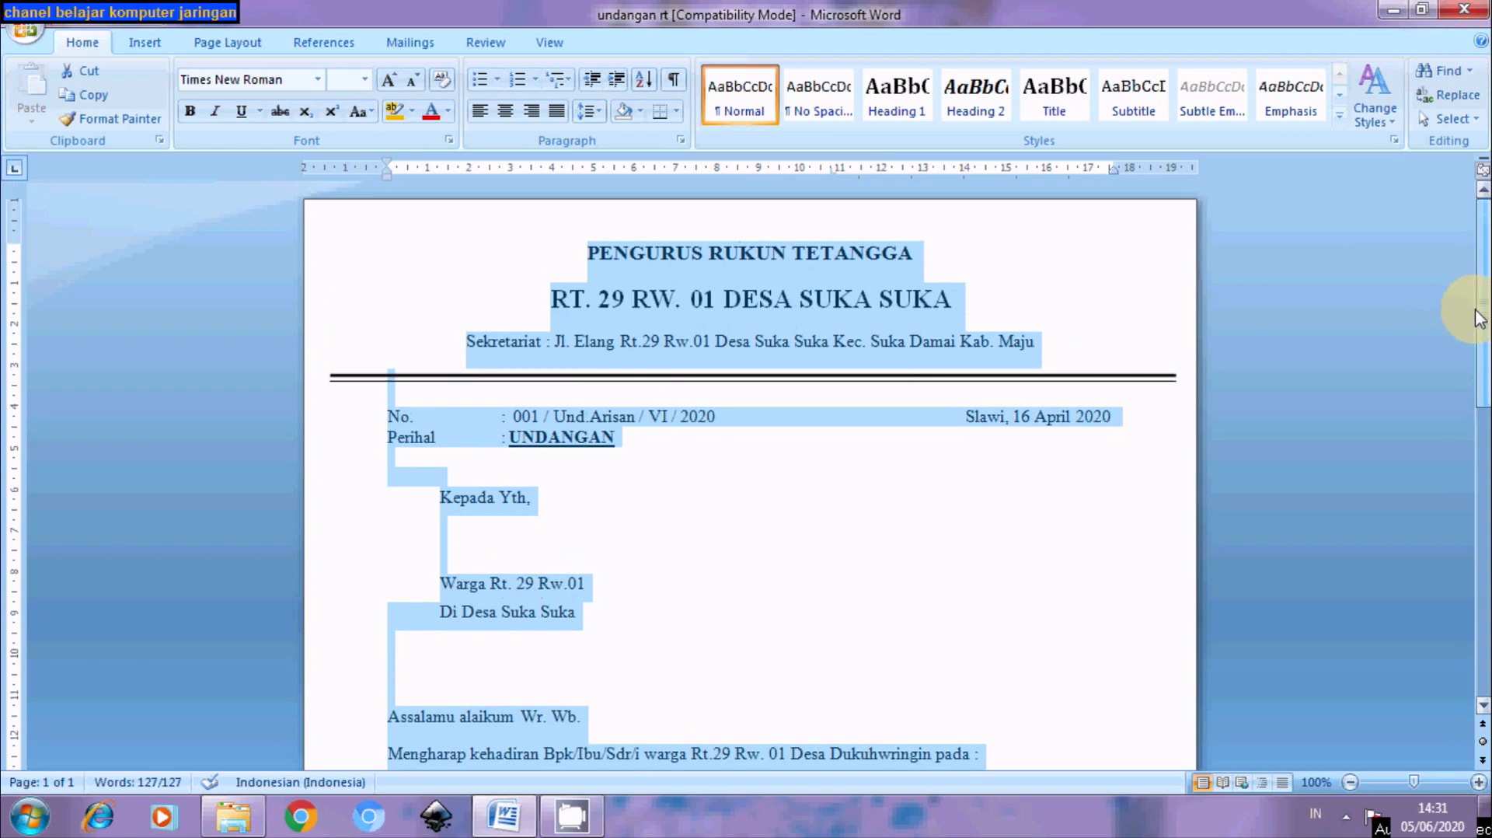
{"action": "left_click_drag", "start_coordinate": [1476, 305], "coordinate": [1480, 356]}
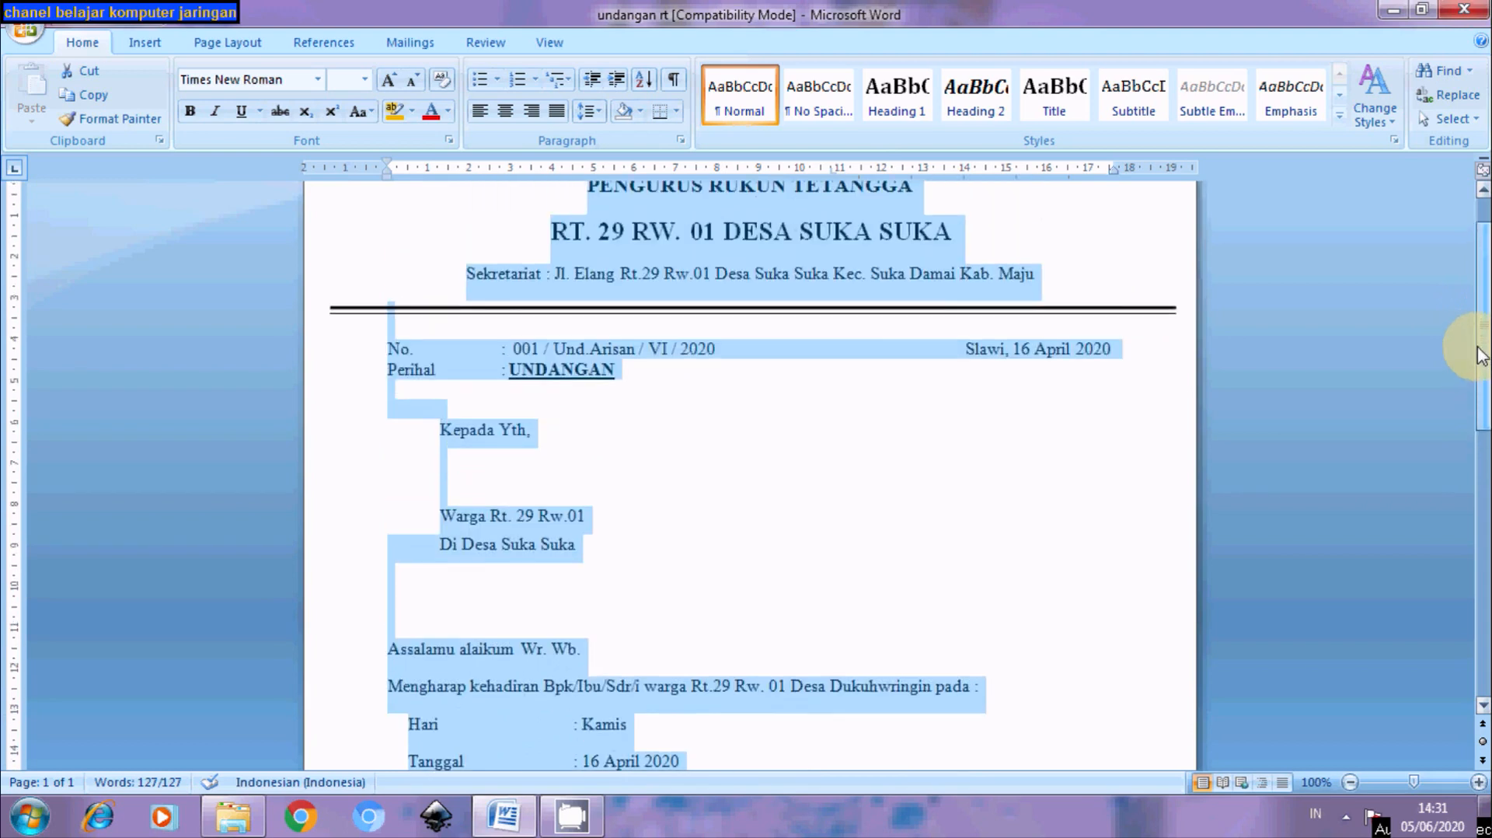
{"action": "left_click", "coordinate": [464, 483]}
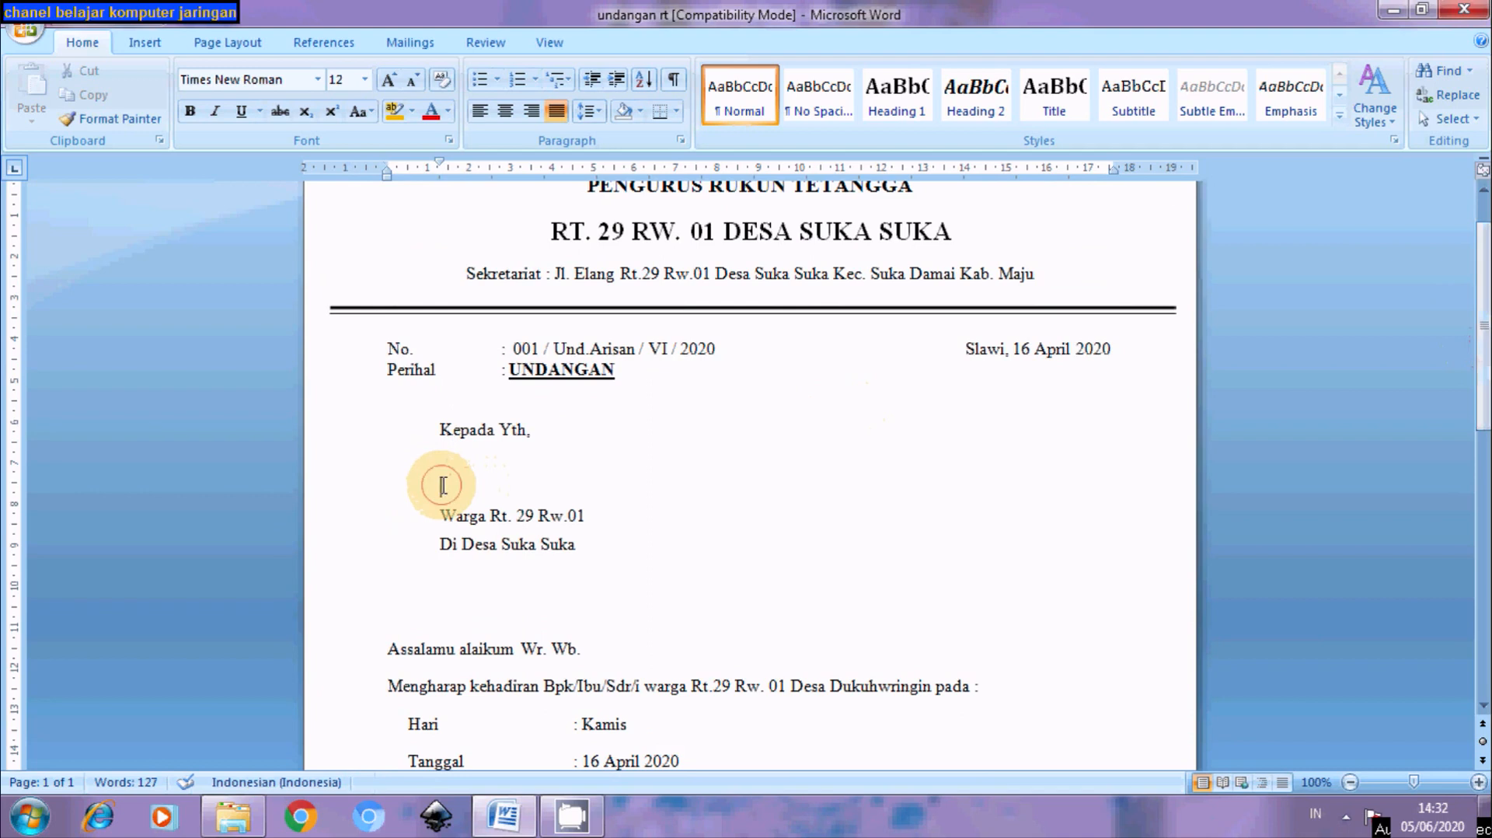
{"action": "left_click_drag", "start_coordinate": [441, 484], "coordinate": [579, 495]}
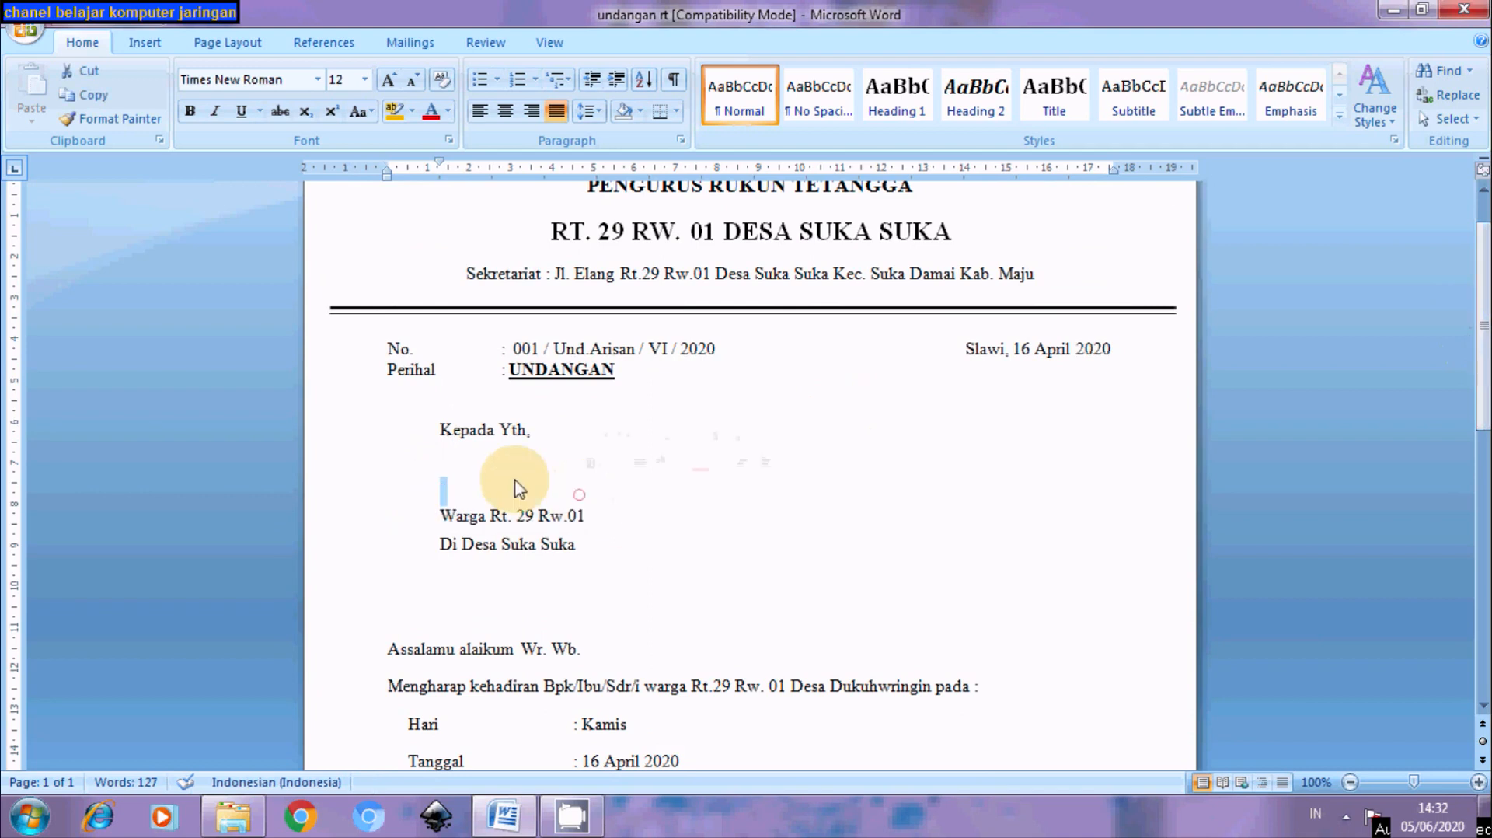
{"action": "left_click", "coordinate": [441, 488]}
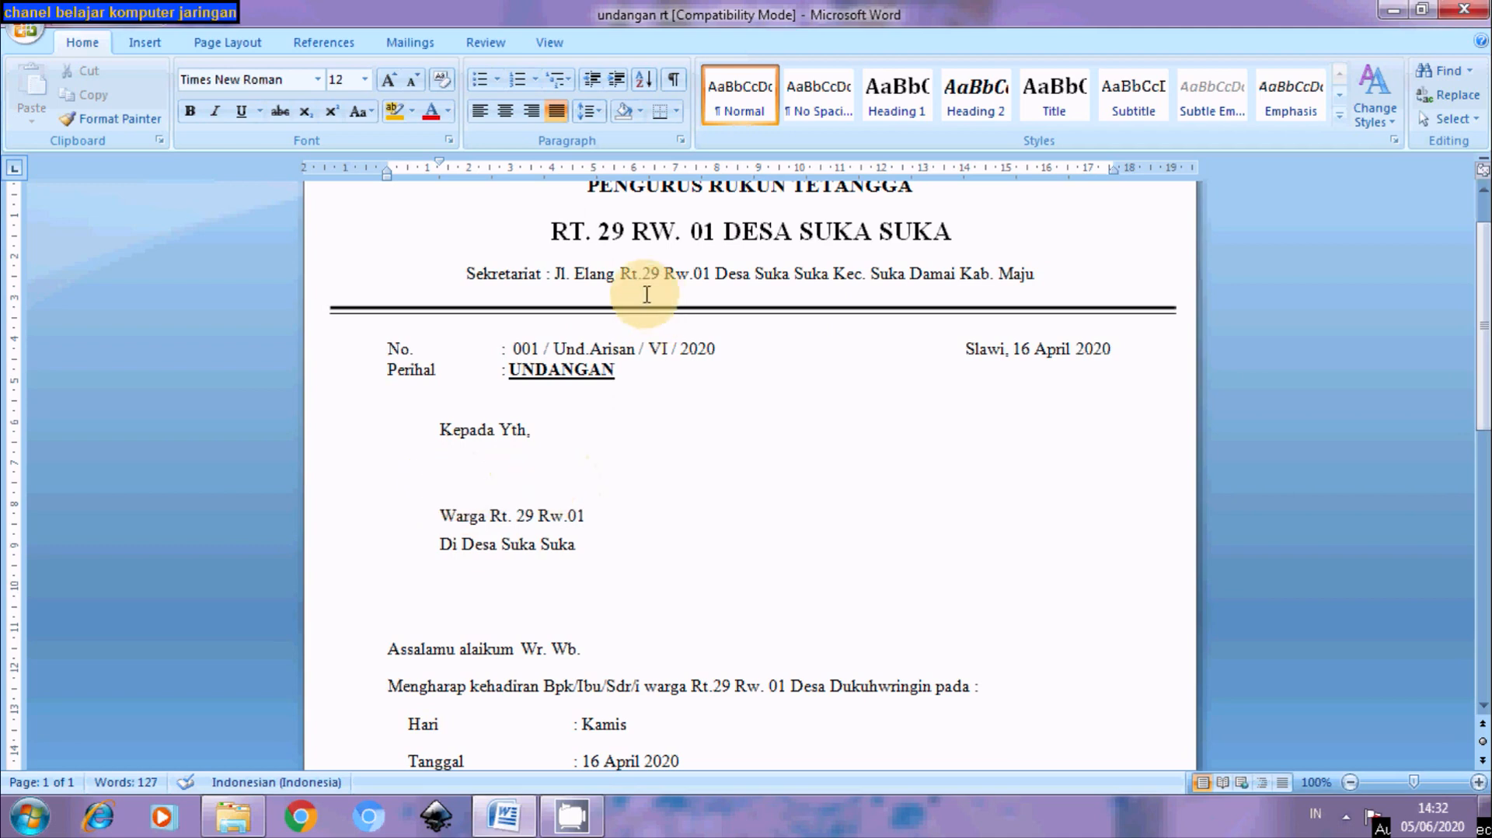
{"action": "scroll", "coordinate": [1472, 261], "scroll_direction": "up", "scroll_amount": 2}
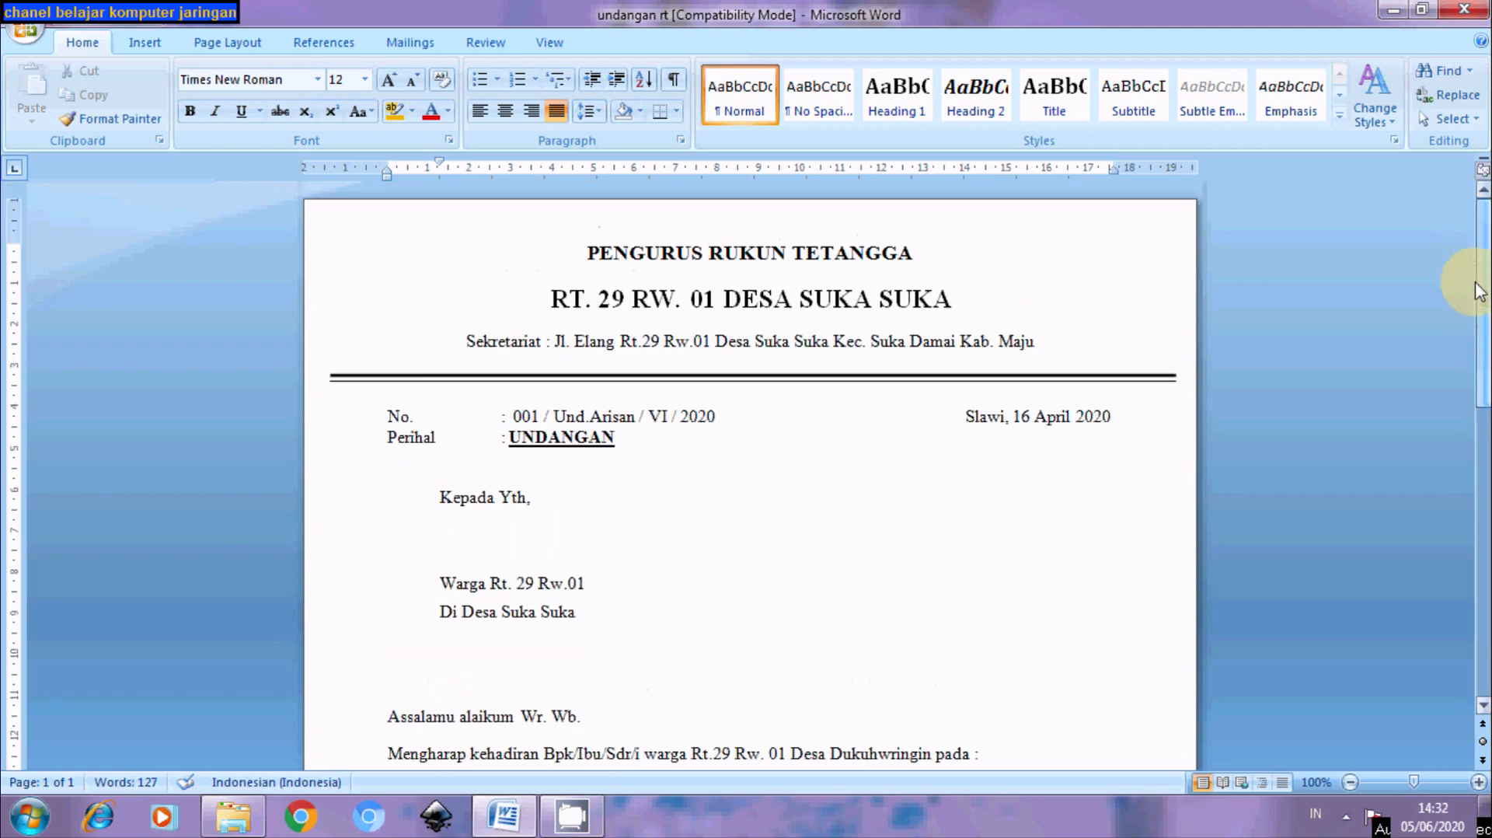
{"action": "scroll", "coordinate": [1480, 310], "scroll_direction": "down", "scroll_amount": 2}
{"action": "mouse_move", "coordinate": [1484, 346]}
{"action": "left_mouse_down"}
{"action": "mouse_move", "coordinate": [1488, 591]}
{"action": "mouse_move", "coordinate": [1465, 315]}
{"action": "mouse_move", "coordinate": [1478, 459]}
{"action": "mouse_move", "coordinate": [1441, 342]}
{"action": "left_mouse_up"}
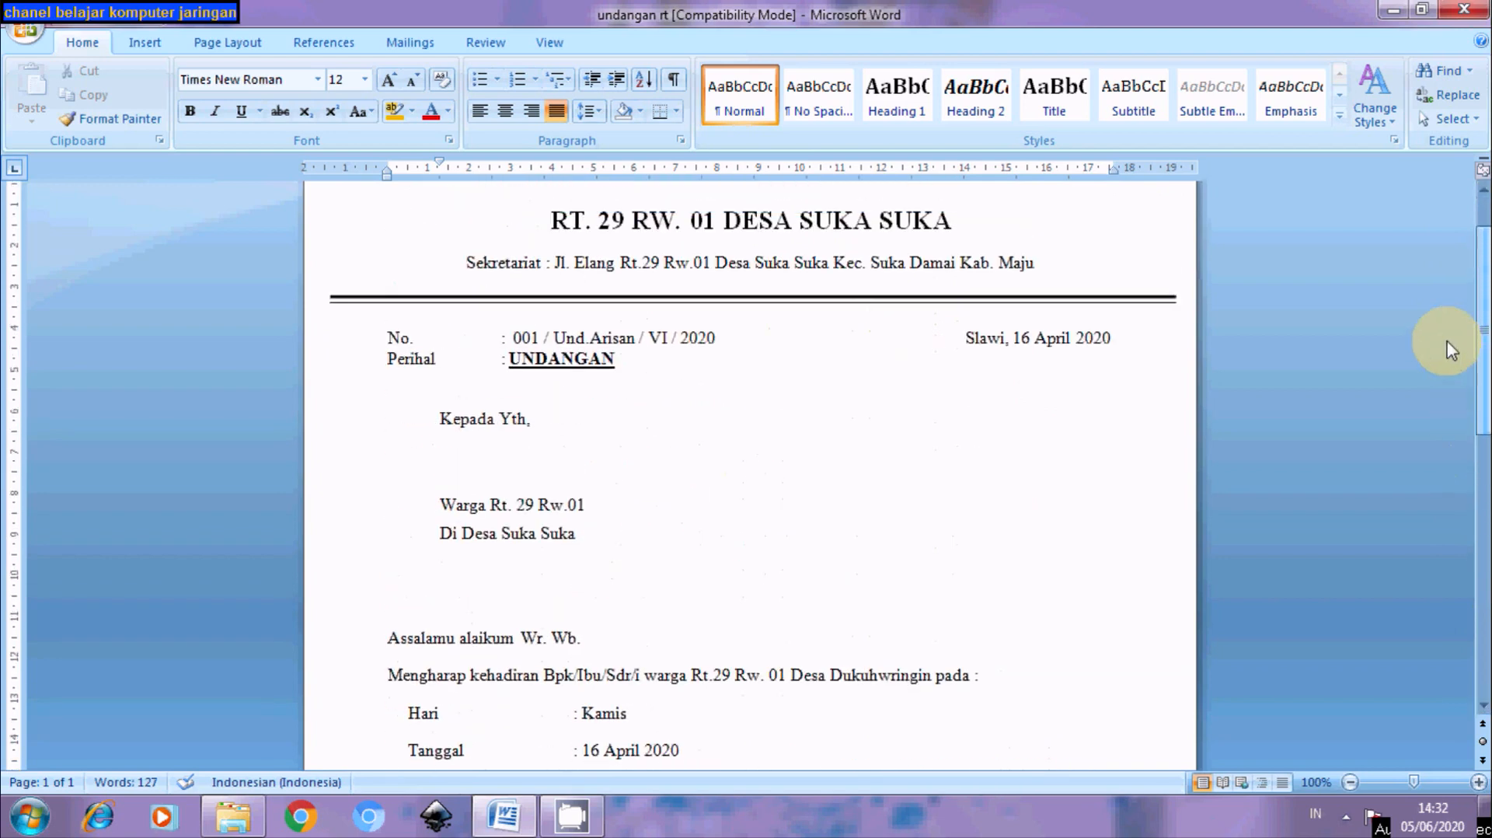
{"action": "left_click", "coordinate": [477, 491]}
{"action": "left_click", "coordinate": [440, 480]}
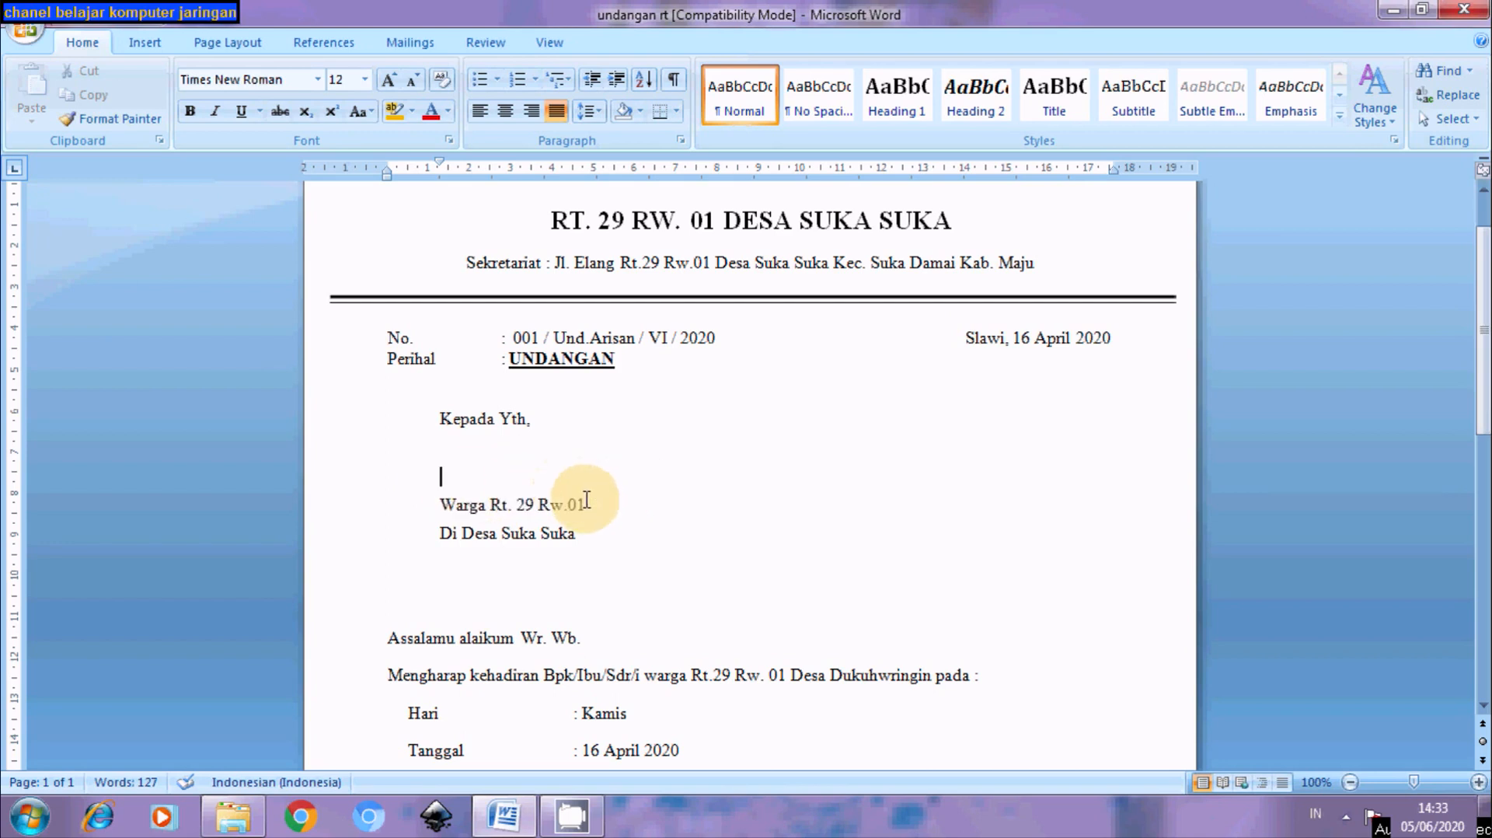
Launch Excel 2007 with a blank workbook and enter the heading 'no' in A1
{"action": "left_click", "coordinate": [31, 817]}
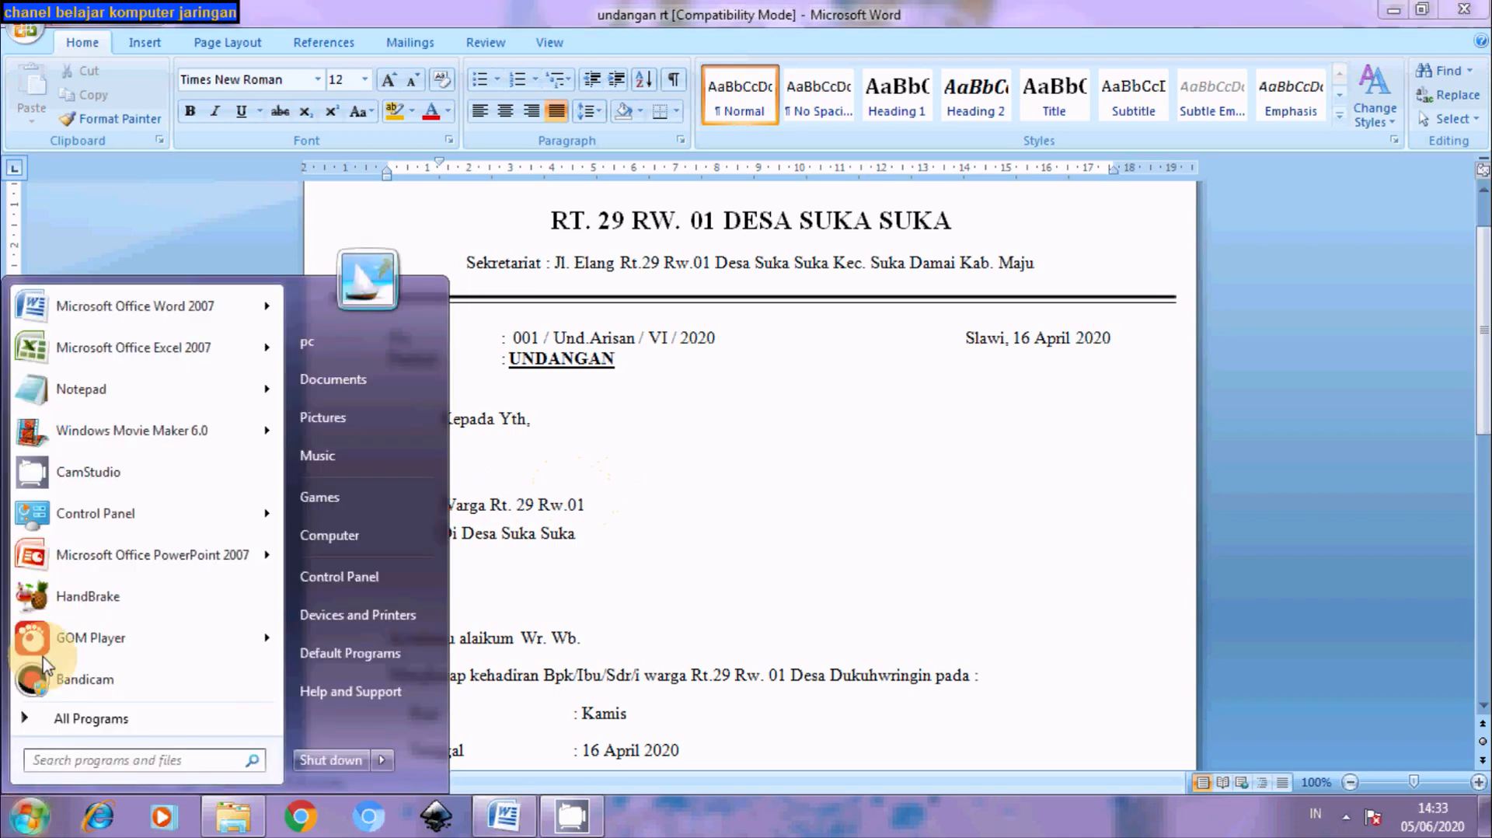
{"action": "left_click", "coordinate": [148, 348]}
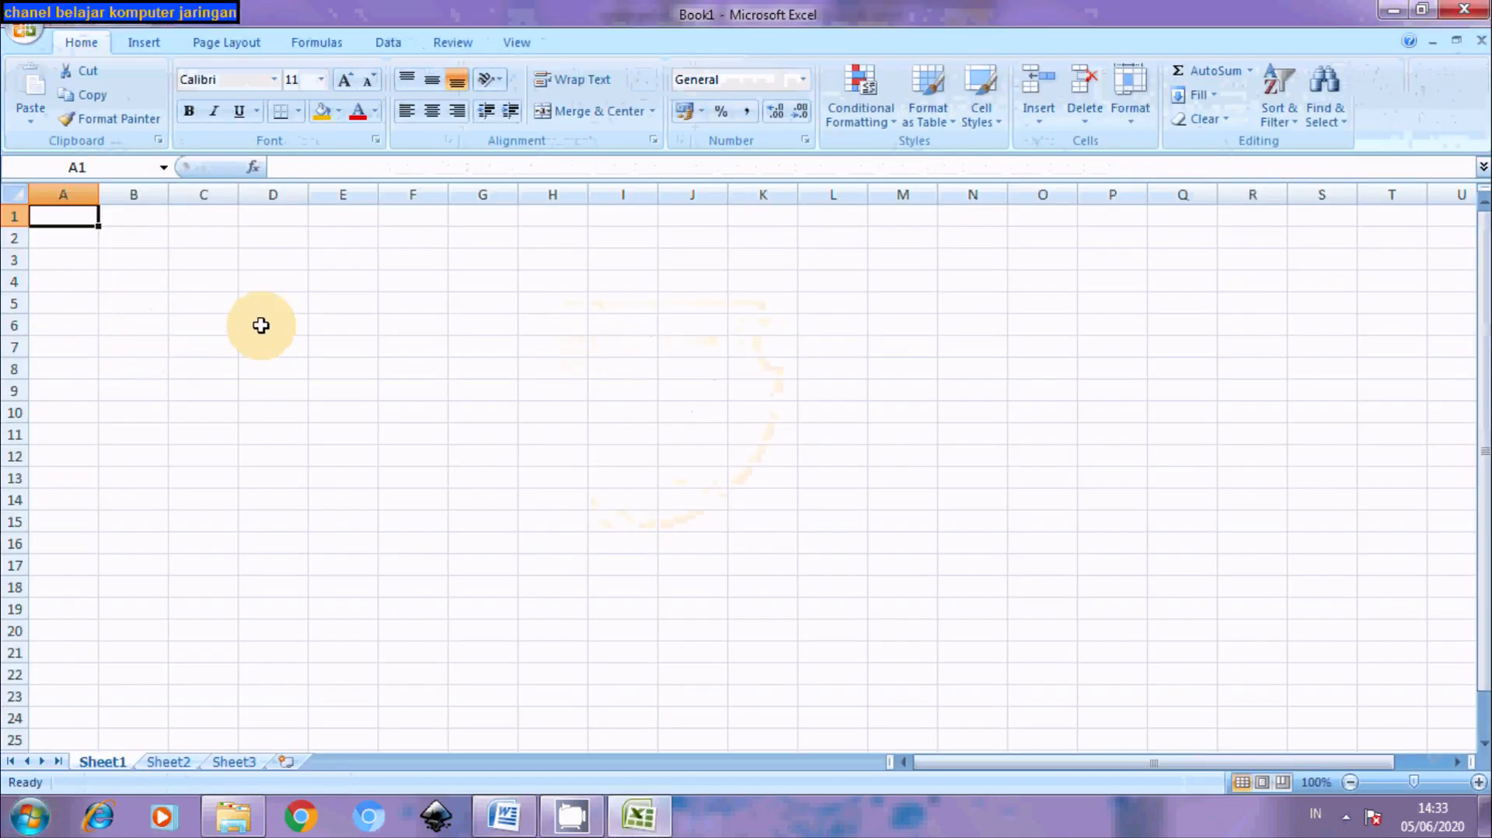
{"action": "left_click", "coordinate": [73, 239]}
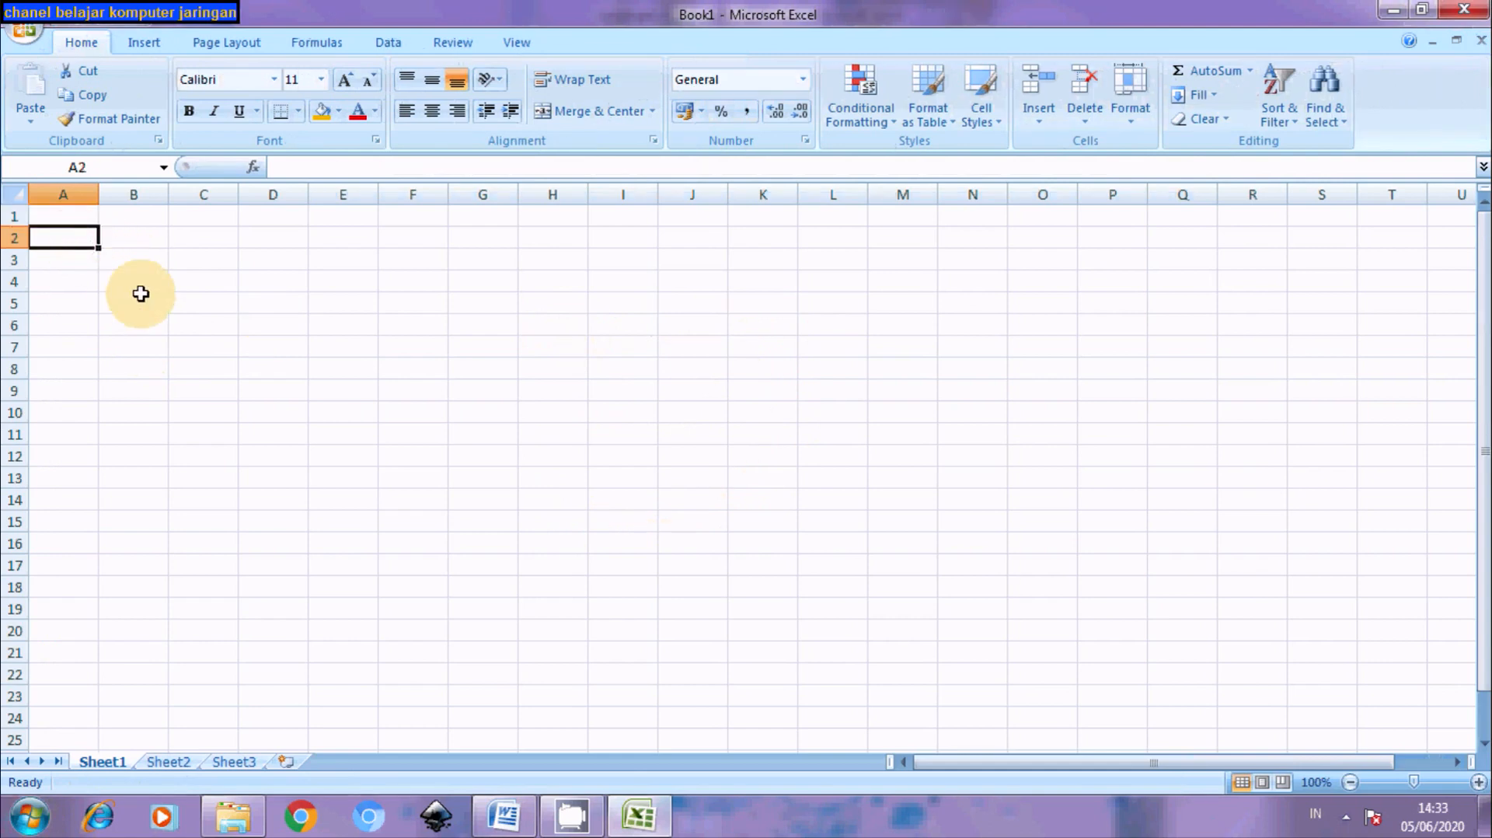
{"action": "key", "text": "Up"}
{"action": "type", "text": "n"}
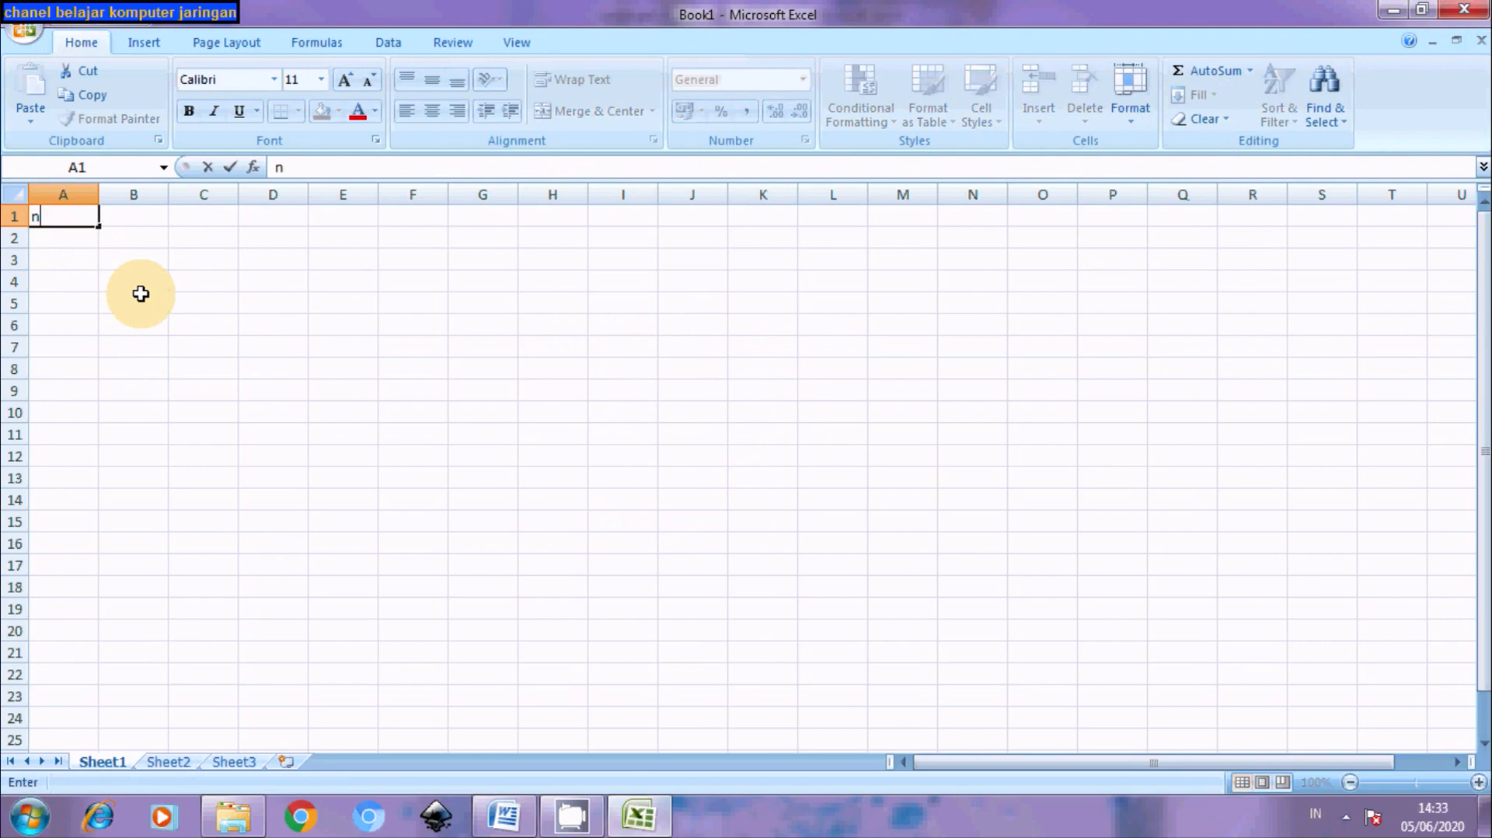
{"action": "key", "text": "Tab"}
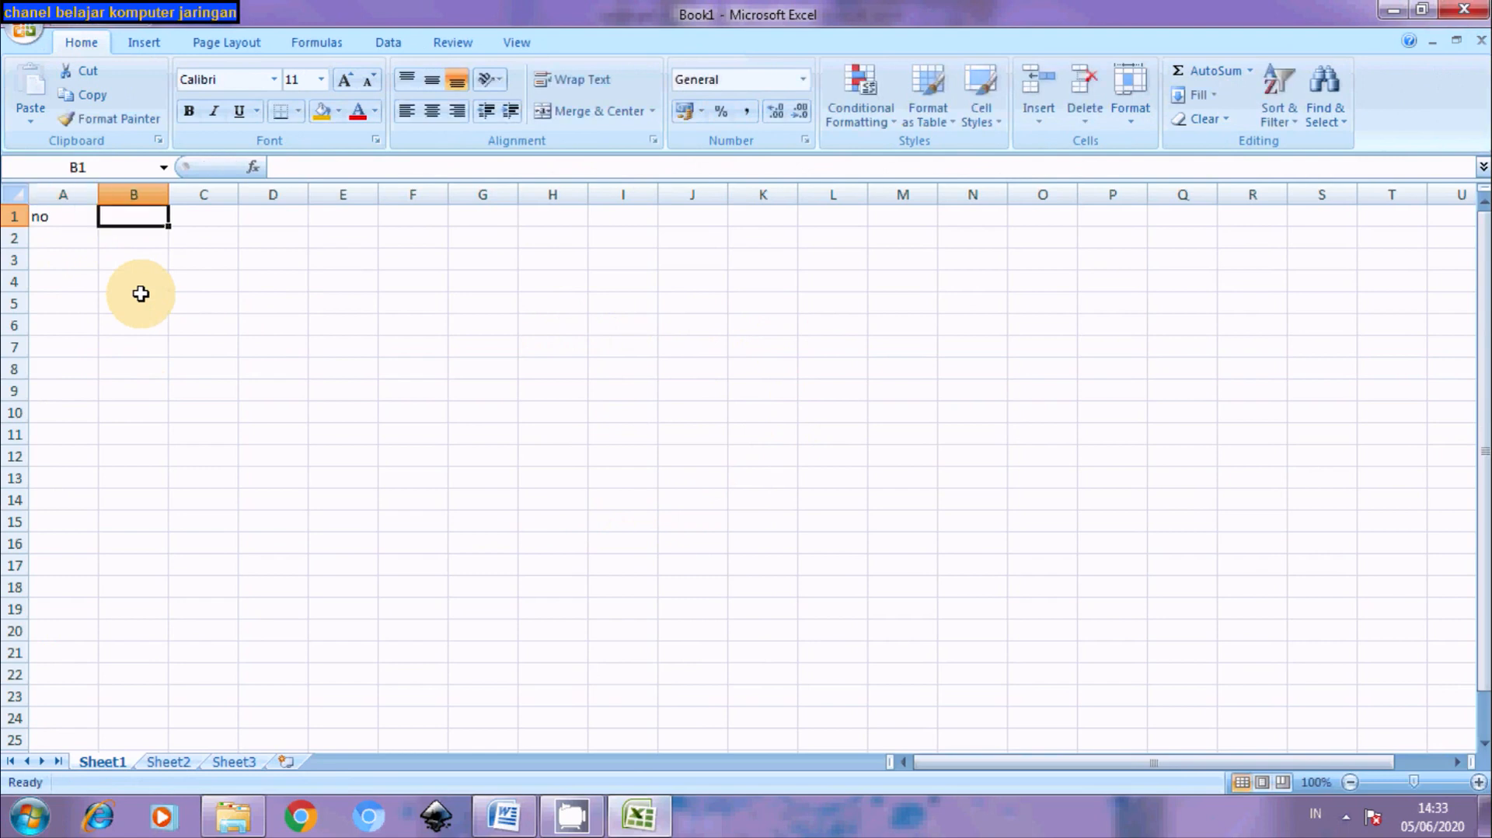
Enter the heading 'Nama' in B1 and leave B2 selected for the names
{"action": "type", "text": "Nama"}
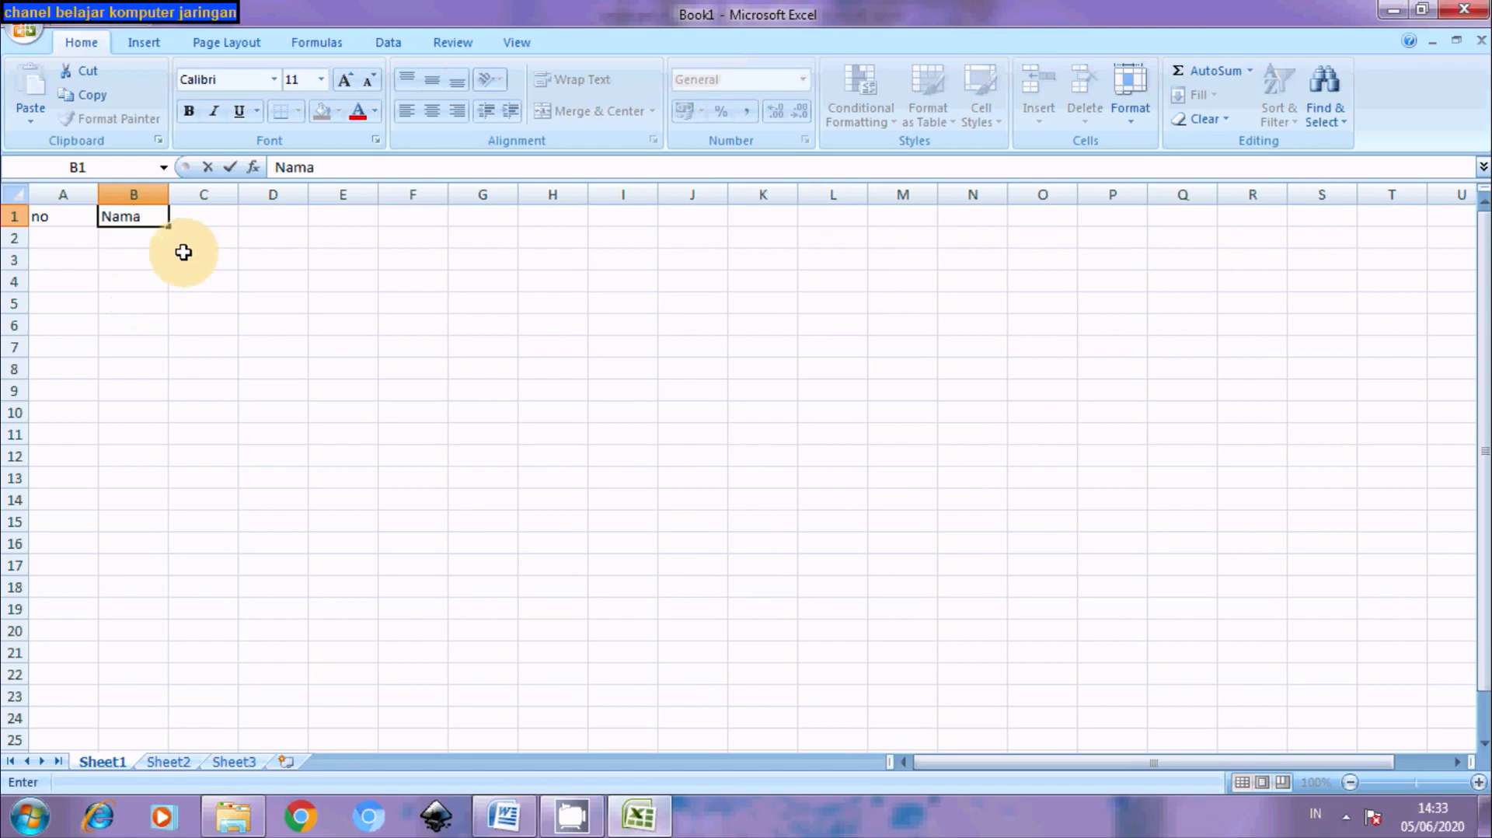
{"action": "left_click", "coordinate": [152, 238]}
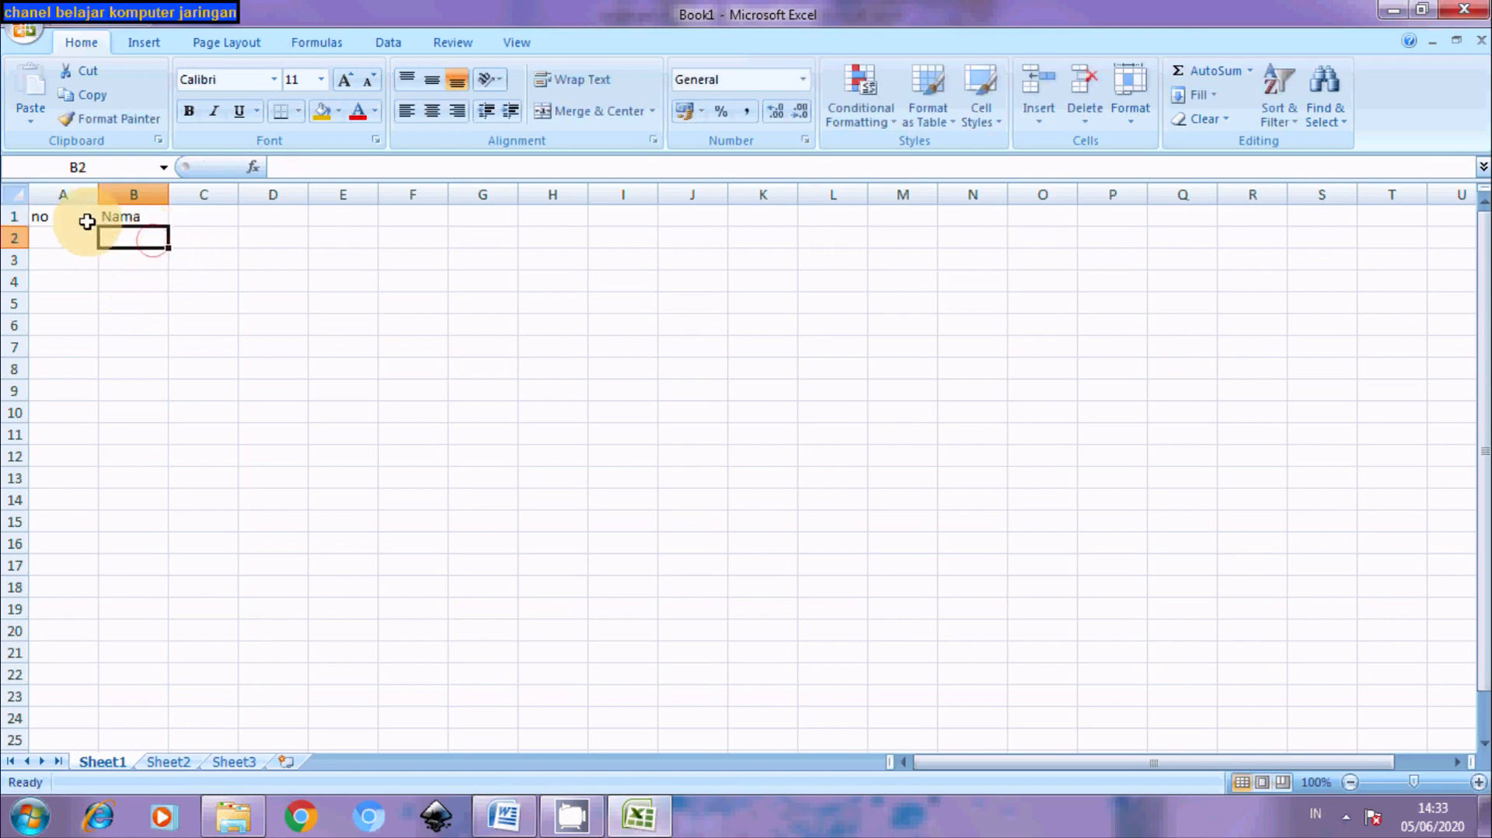
{"action": "left_click", "coordinate": [128, 219]}
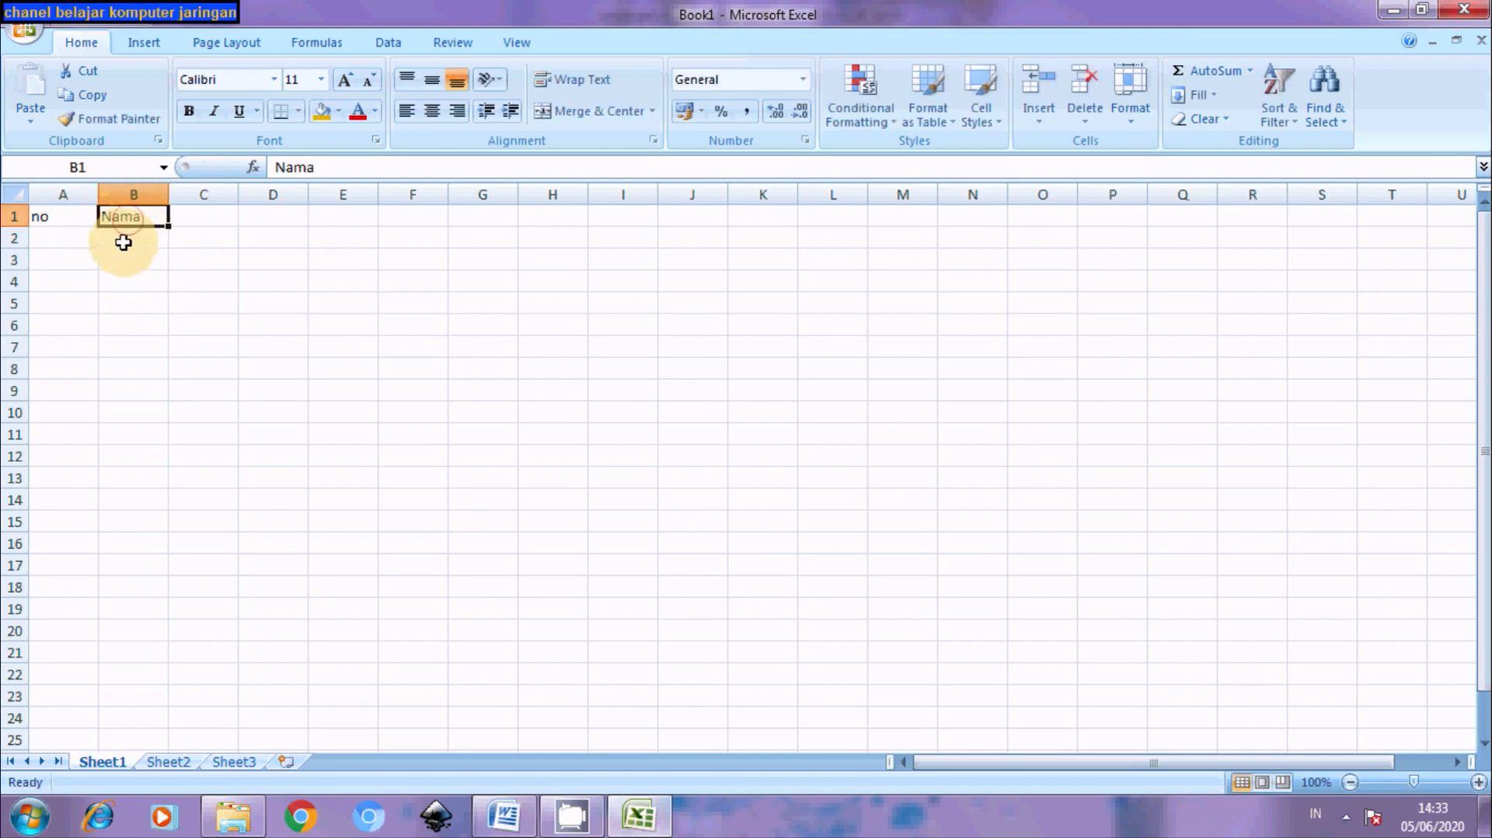
{"action": "left_click", "coordinate": [125, 235]}
{"action": "left_click", "coordinate": [59, 233]}
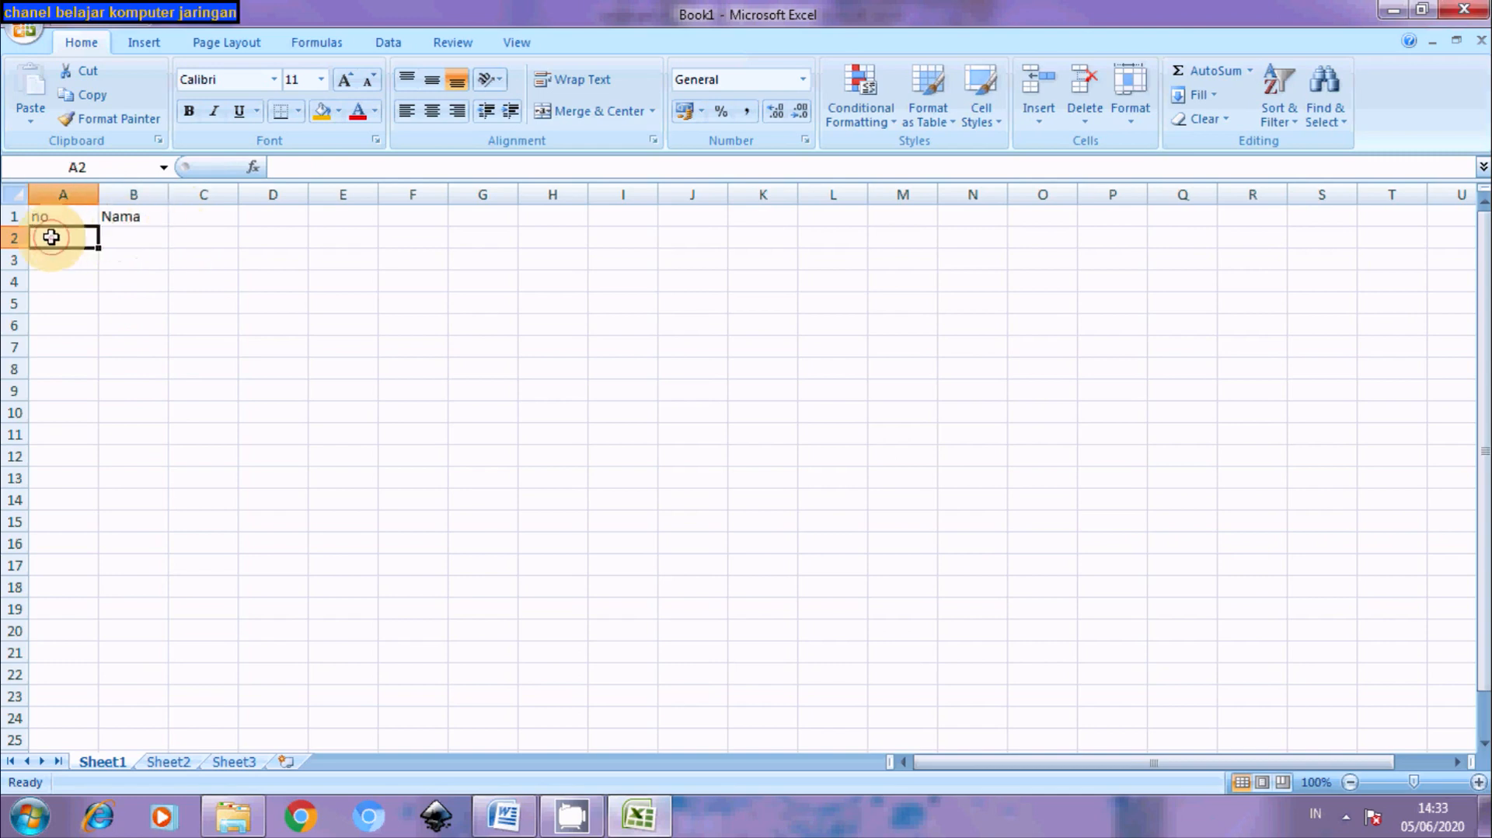
{"action": "left_click", "coordinate": [129, 235]}
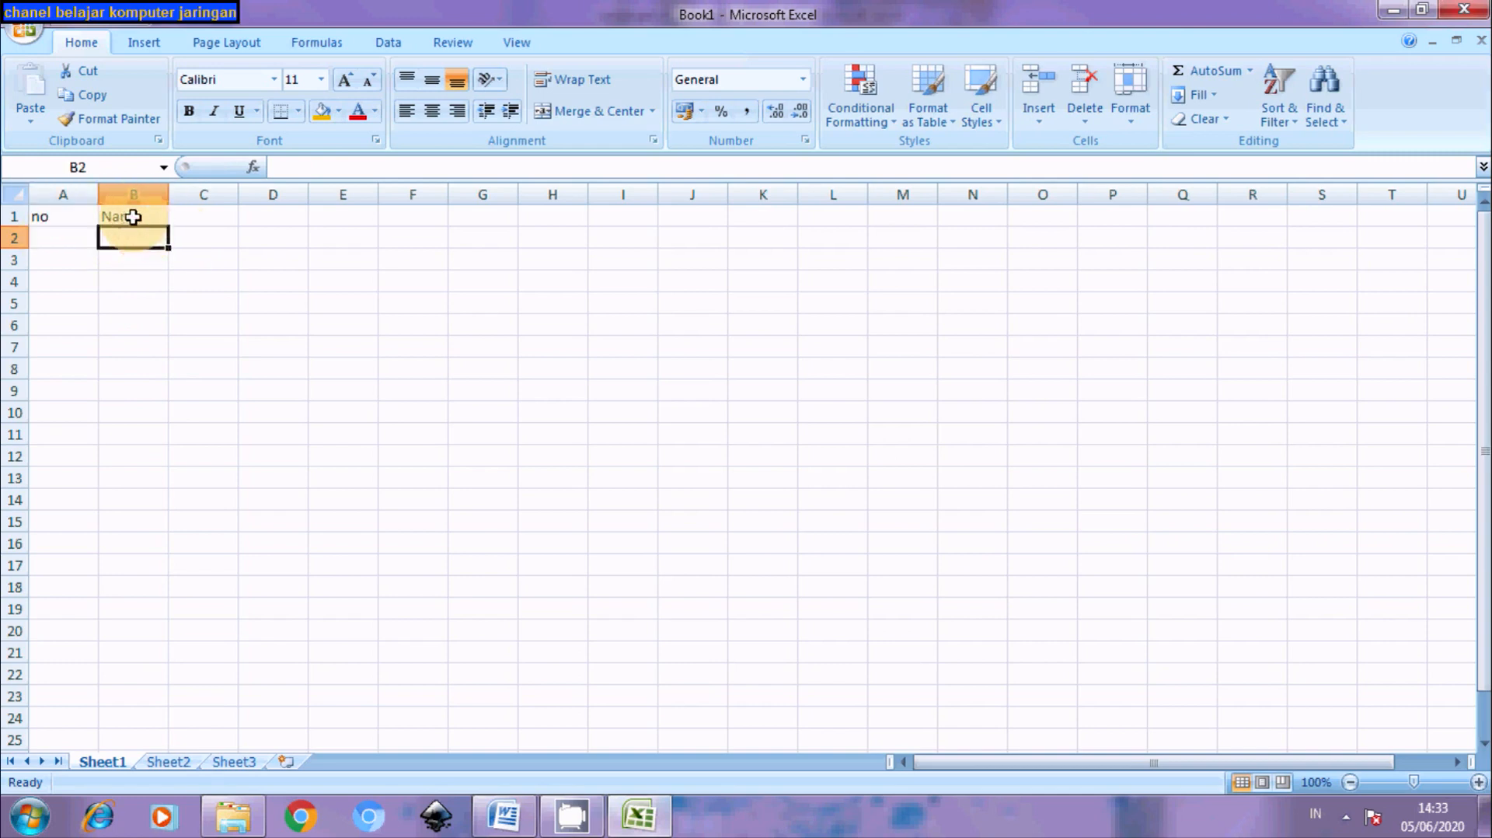
{"action": "left_click", "coordinate": [130, 215]}
{"action": "left_click", "coordinate": [130, 238]}
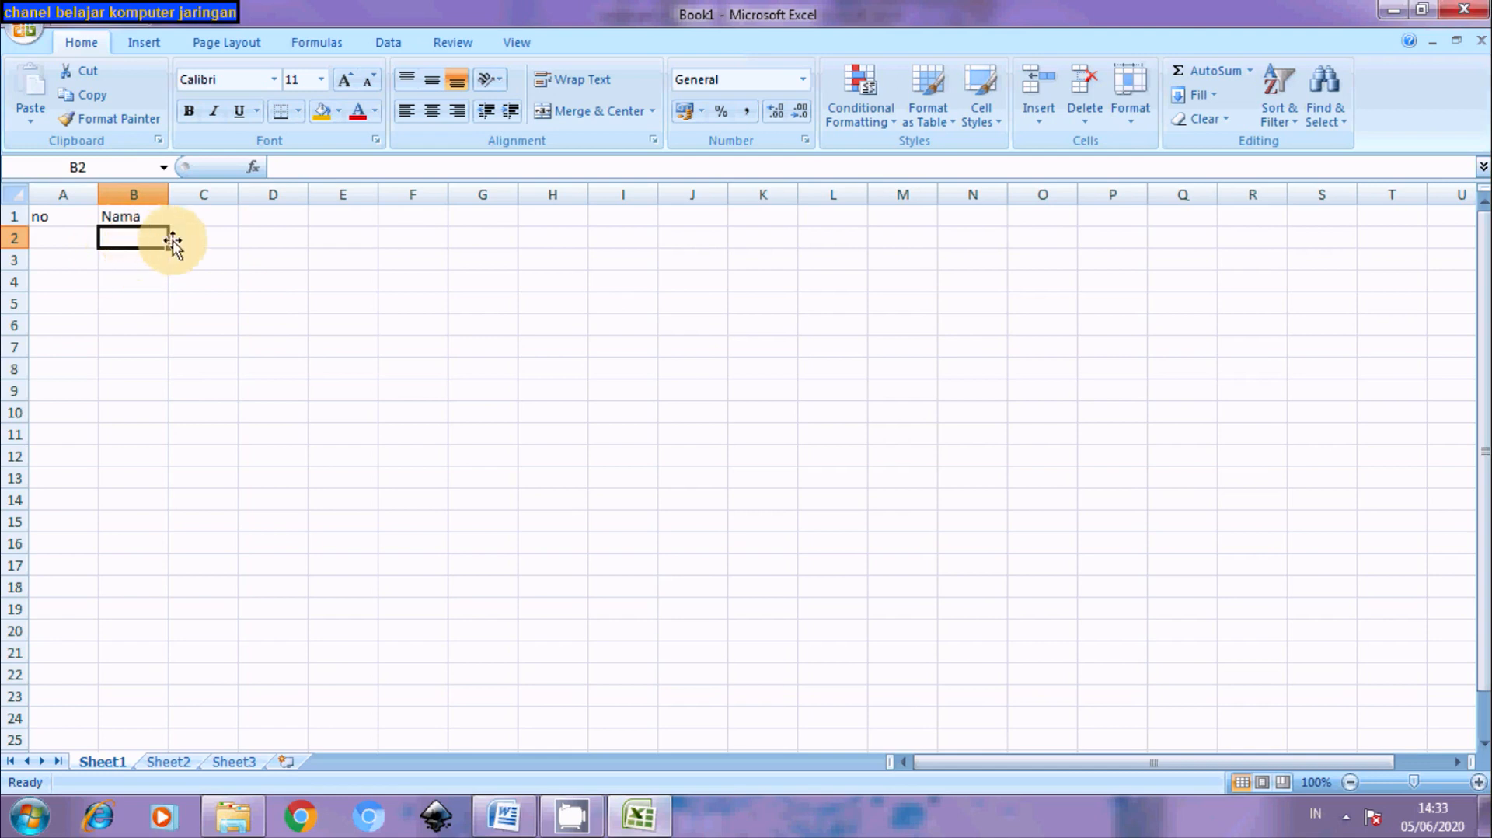
{"action": "left_click", "coordinate": [506, 816]}
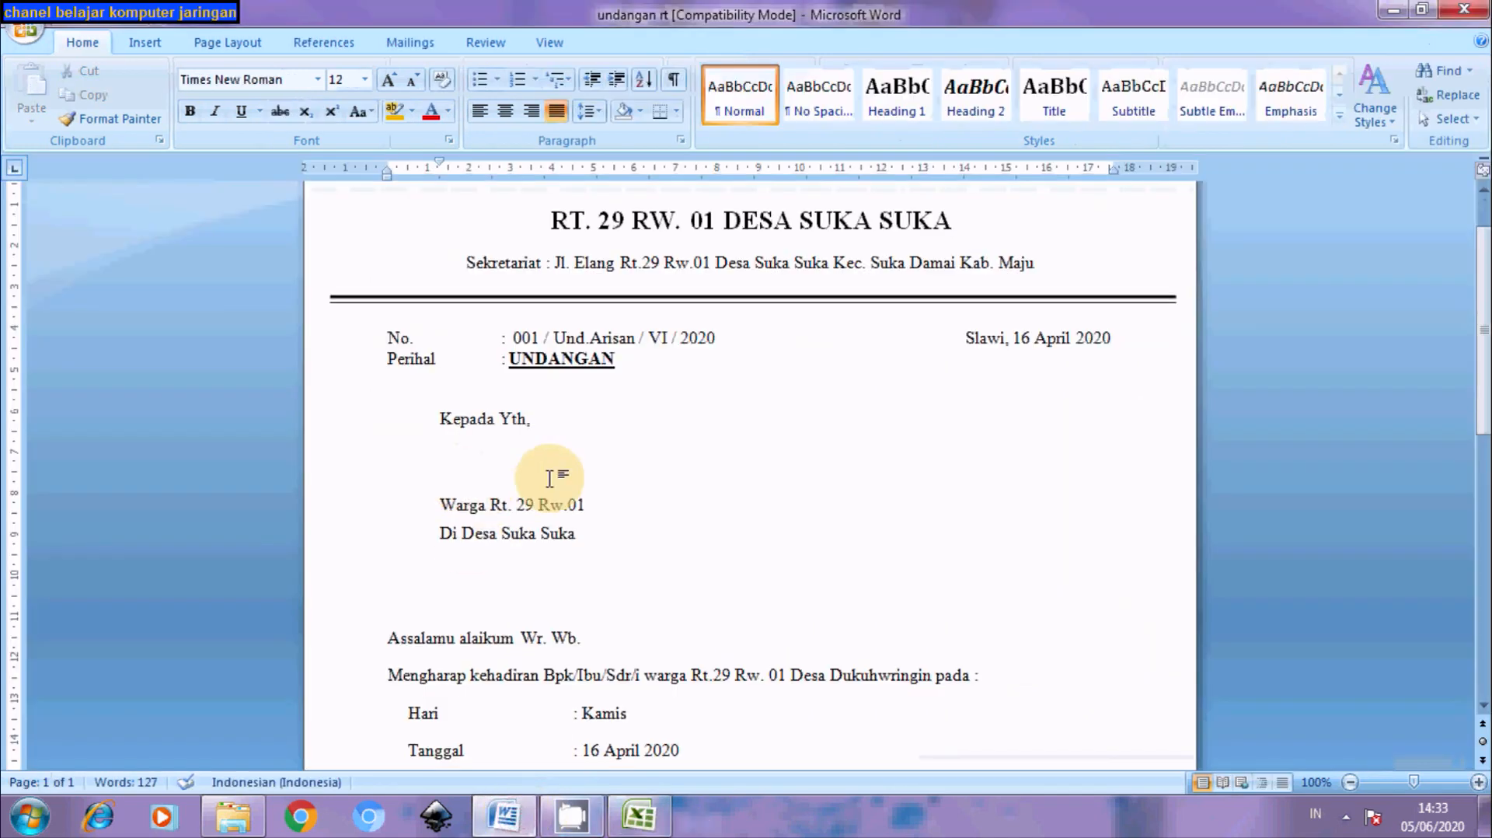
{"action": "left_click", "coordinate": [639, 816]}
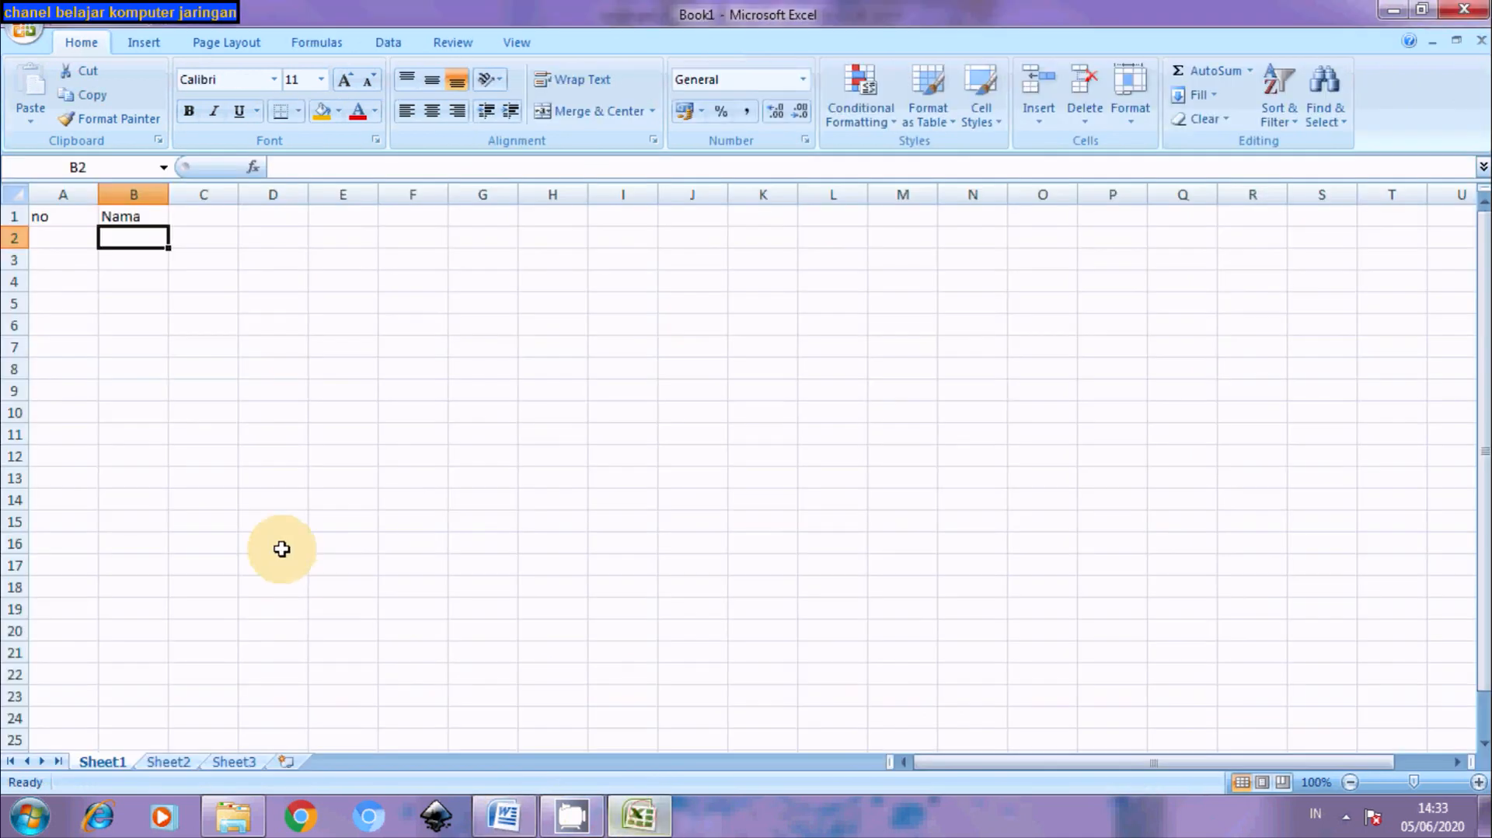
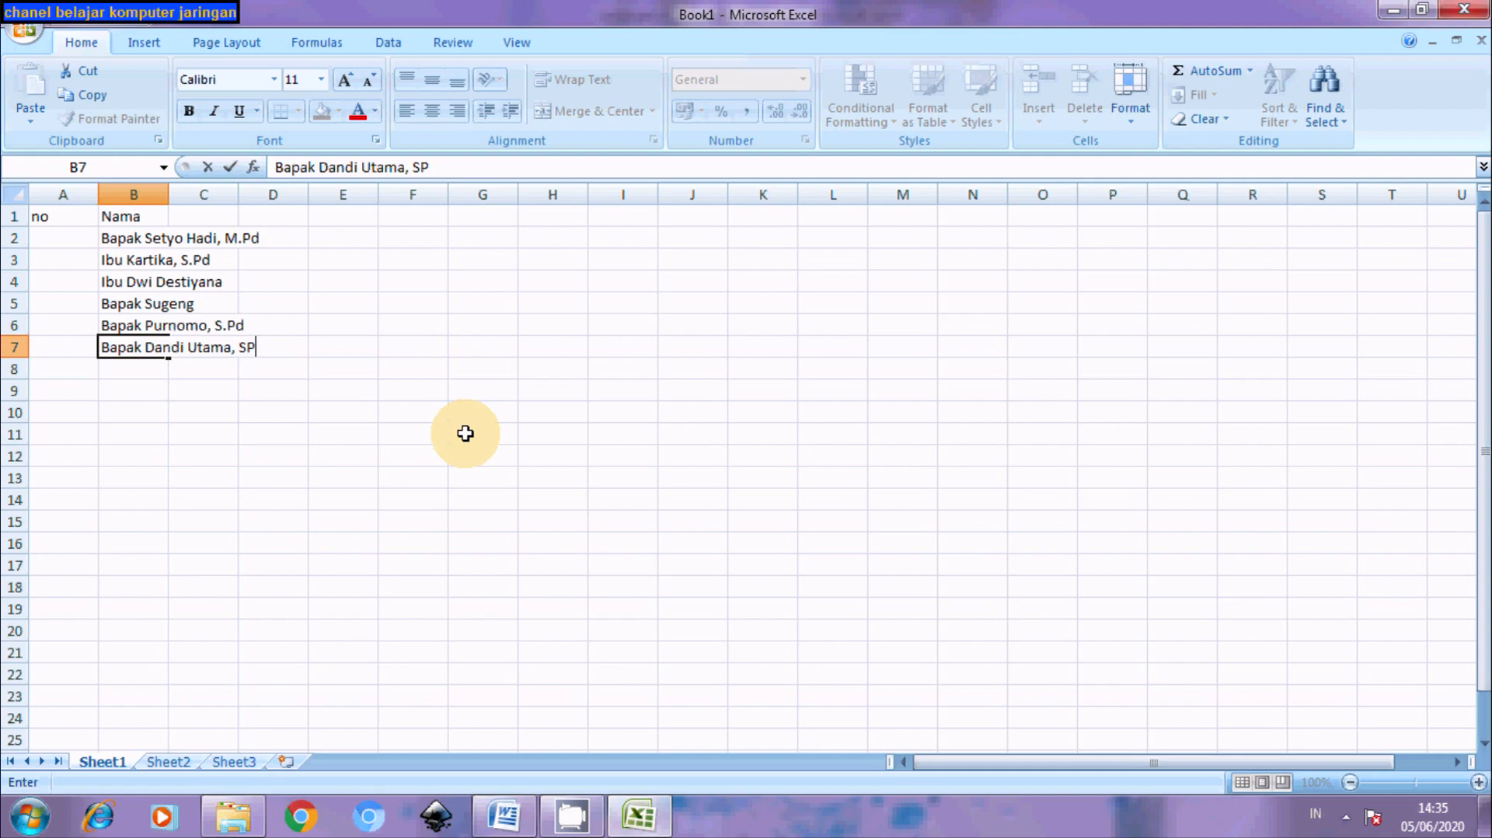
Type six residents' names with titles into B2–B7, correcting the last to end in S.Pd
{"action": "key", "text": "Return"}
{"action": "key", "text": "Return"}
{"action": "key", "text": "Return"}
{"action": "key", "text": "Return"}
{"action": "key", "text": "Return"}
{"action": "key", "text": "Return"}
{"action": "key", "text": "Return"}
{"action": "key", "text": "Return"}
{"action": "key", "text": "Return"}
{"action": "key", "text": "Return"}
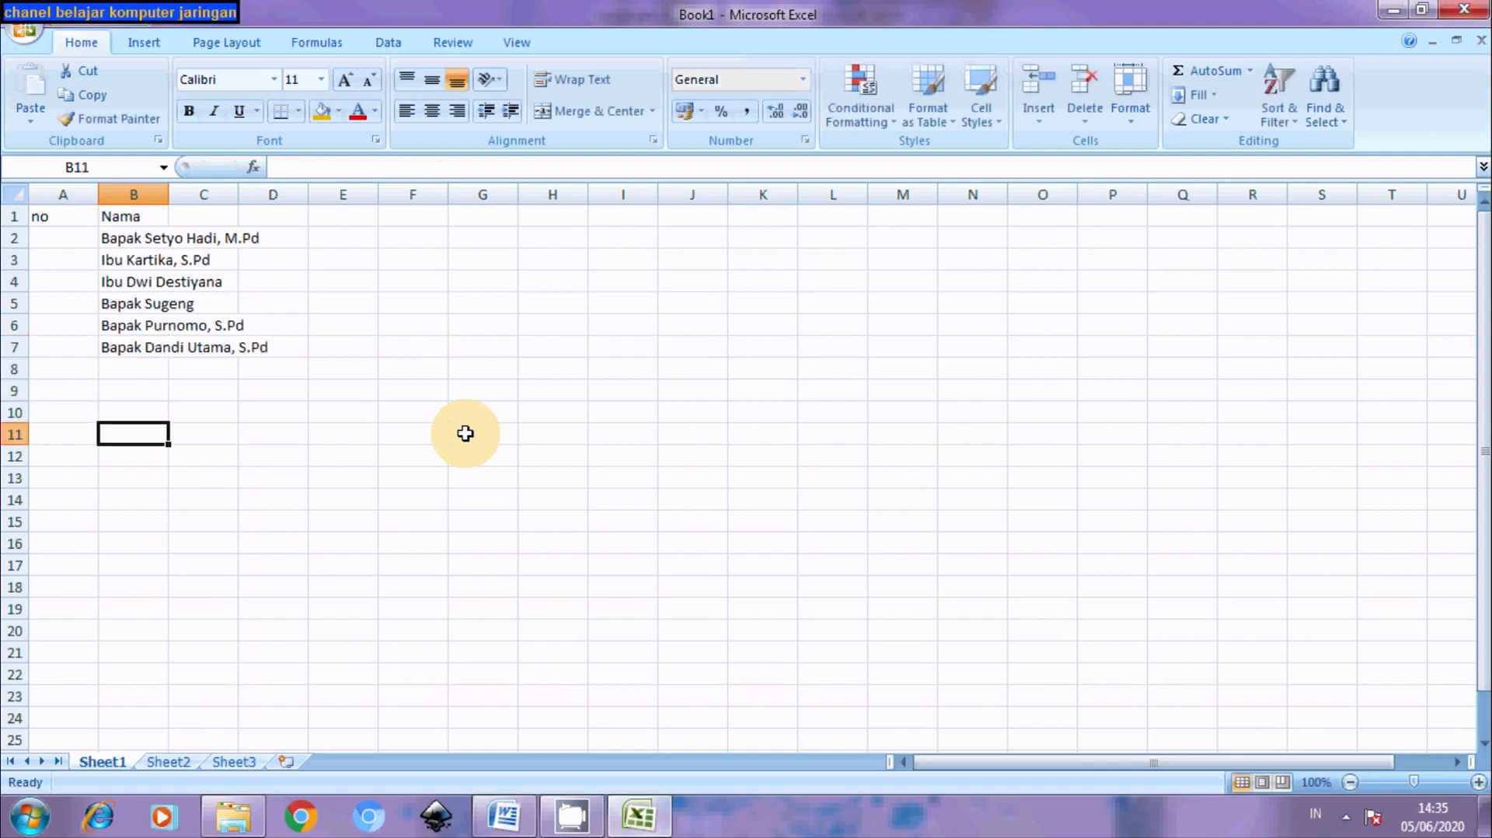
{"action": "key", "text": "Up"}
{"action": "key", "text": "Up"}
{"action": "key", "text": "Up"}
{"action": "key", "text": "Up"}
{"action": "key", "text": "Up"}
{"action": "key", "text": "Up"}
{"action": "key", "text": "Up"}
{"action": "key", "text": "Up"}
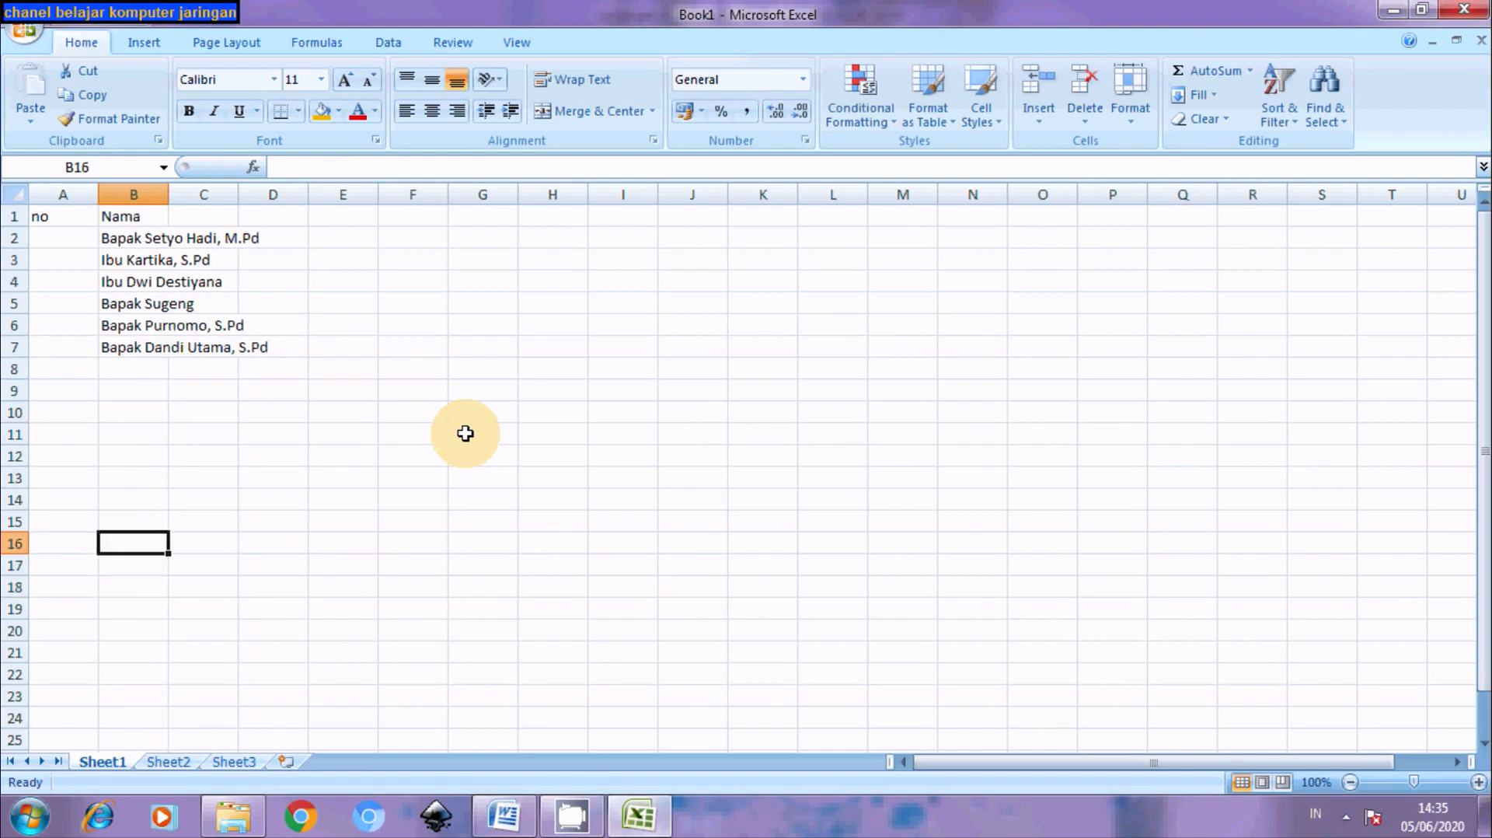
{"action": "key", "text": "Up"}
{"action": "key", "text": "Up"}
{"action": "key", "text": "Up"}
{"action": "key", "text": "Up"}
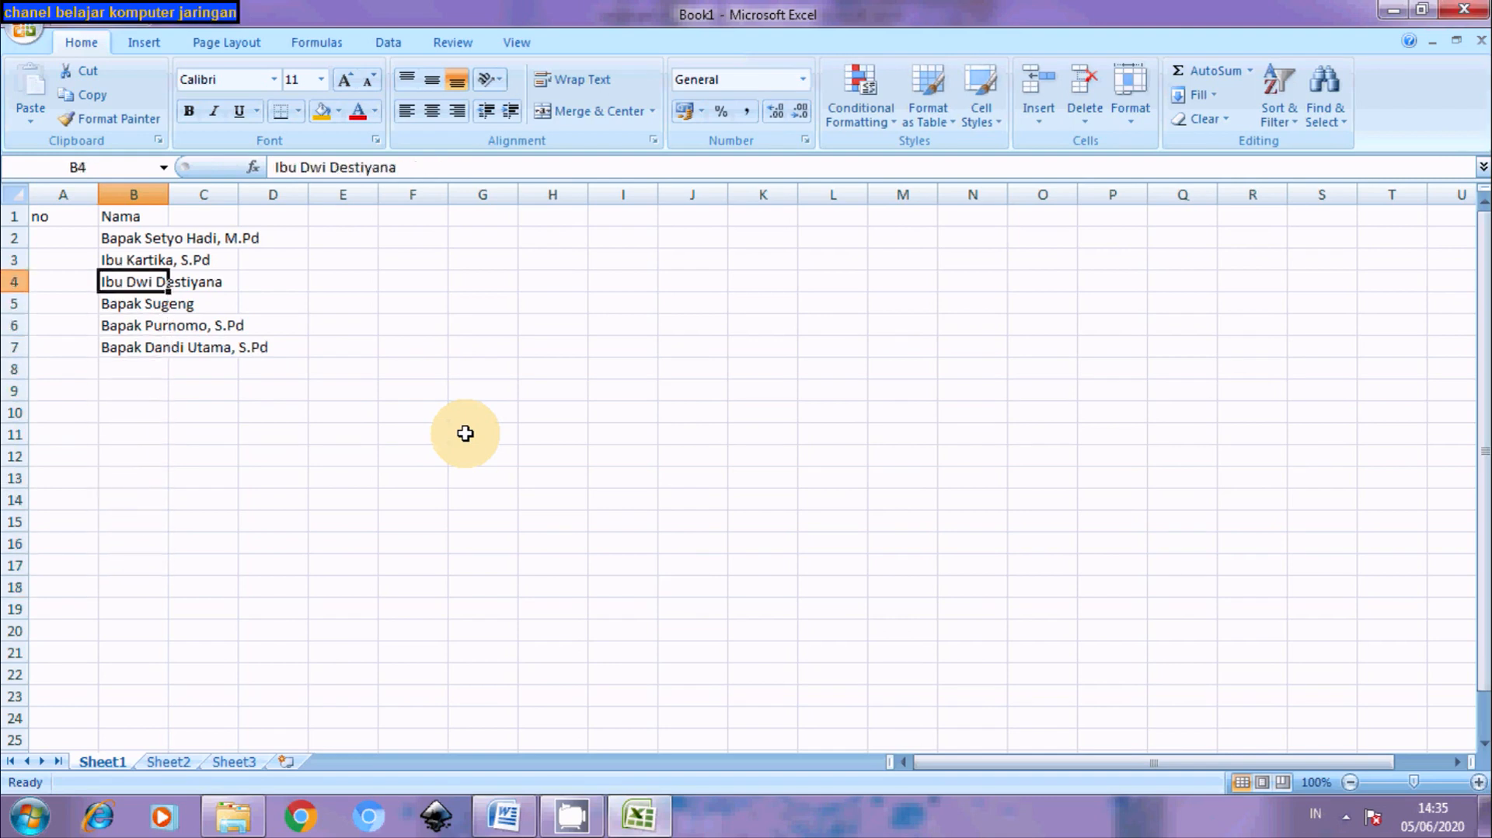
{"action": "key", "text": "Down"}
{"action": "key", "text": "Down"}
{"action": "key", "text": "Down"}
{"action": "key", "text": "Down"}
{"action": "key", "text": "Down"}
{"action": "key", "text": "Down"}
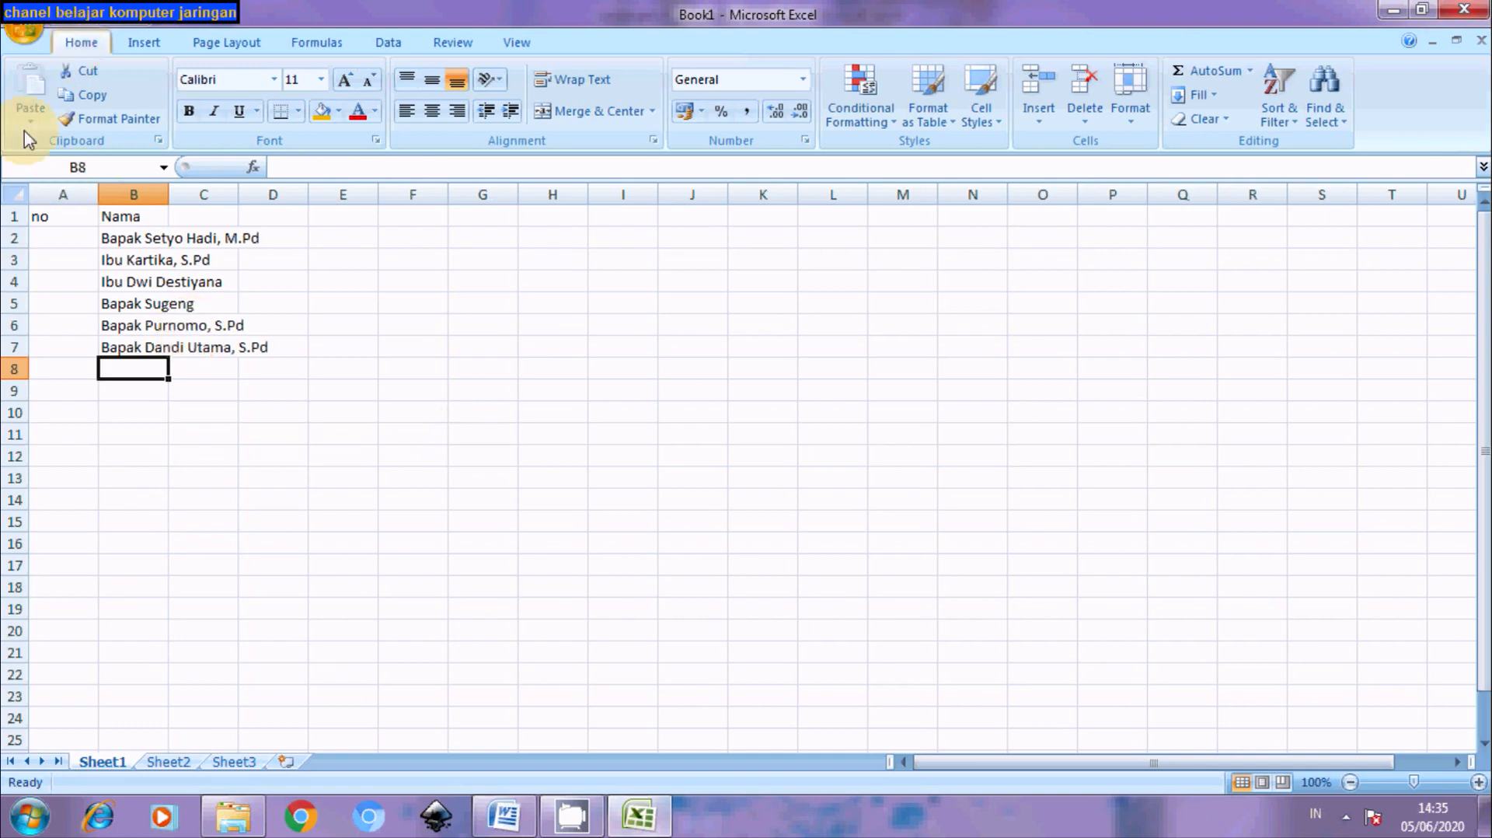
Save the workbook as 'data undangan' in Excel 97-2003 Workbook format
{"action": "left_click", "coordinate": [62, 16]}
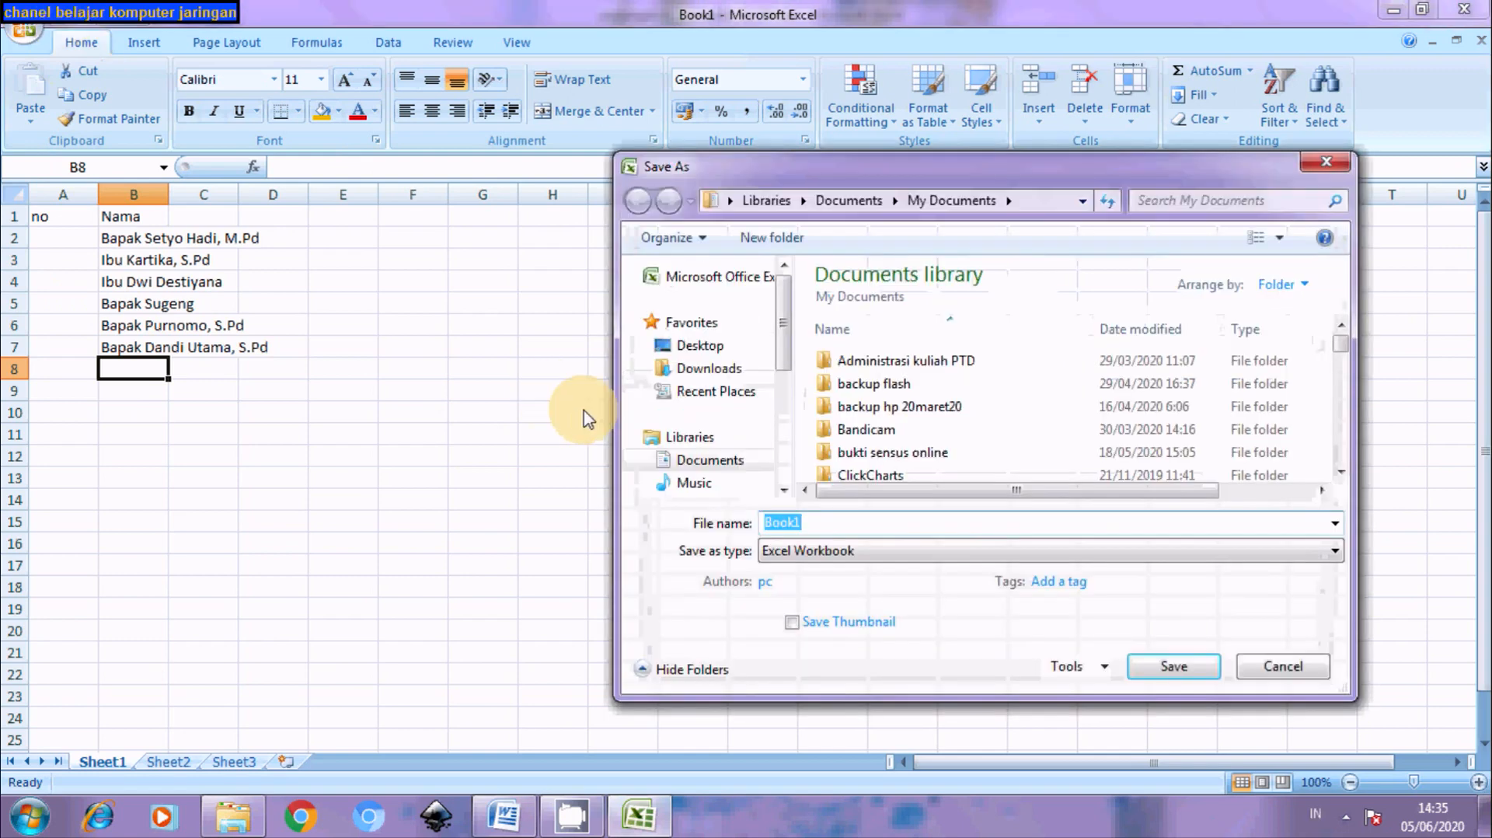
{"action": "type", "text": "data undanga"}
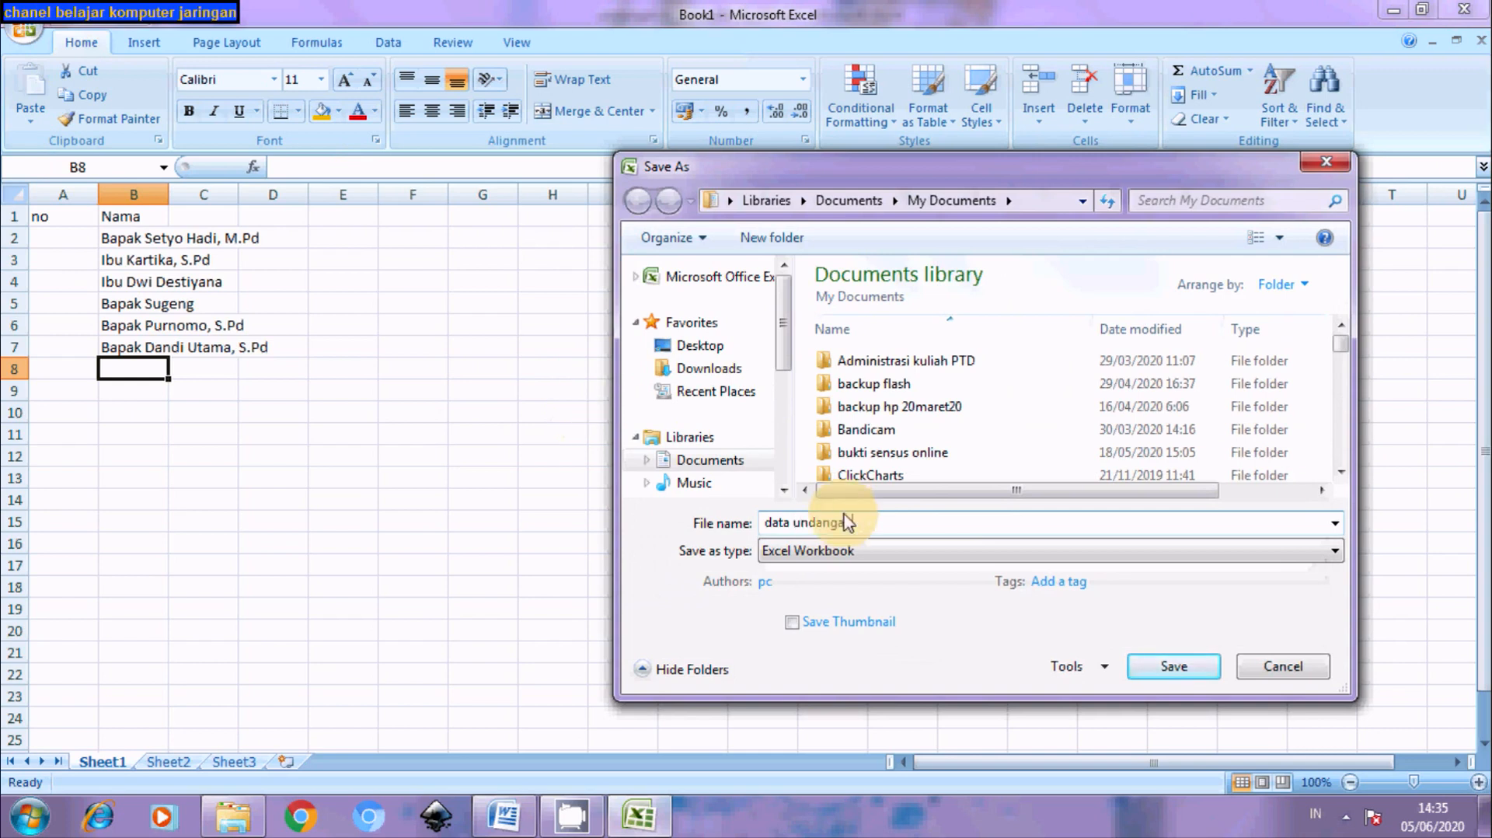
{"action": "left_click", "coordinate": [853, 553]}
{"action": "left_click", "coordinate": [831, 201]}
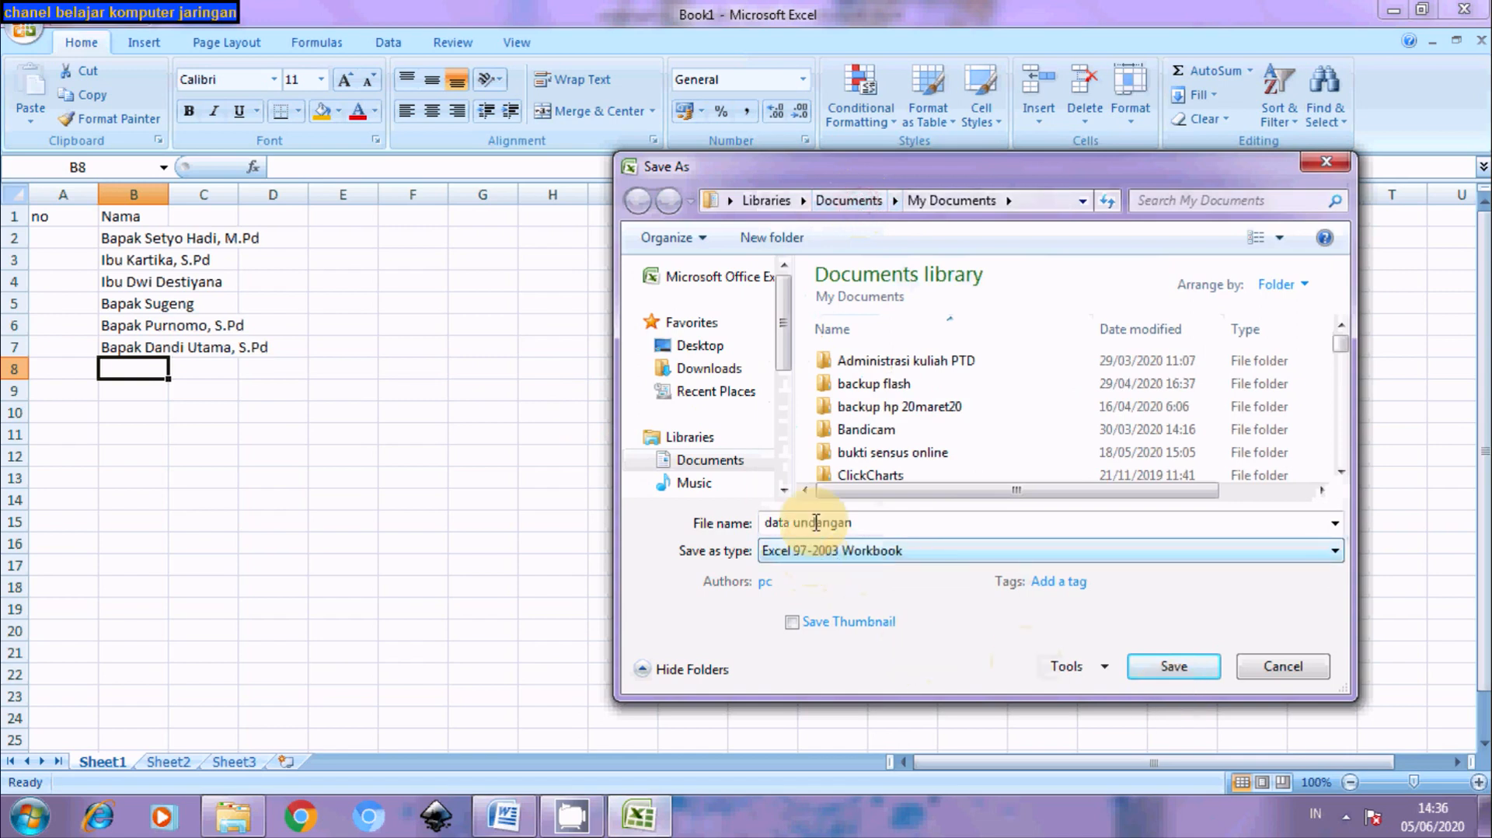
{"action": "left_click", "coordinate": [1177, 668]}
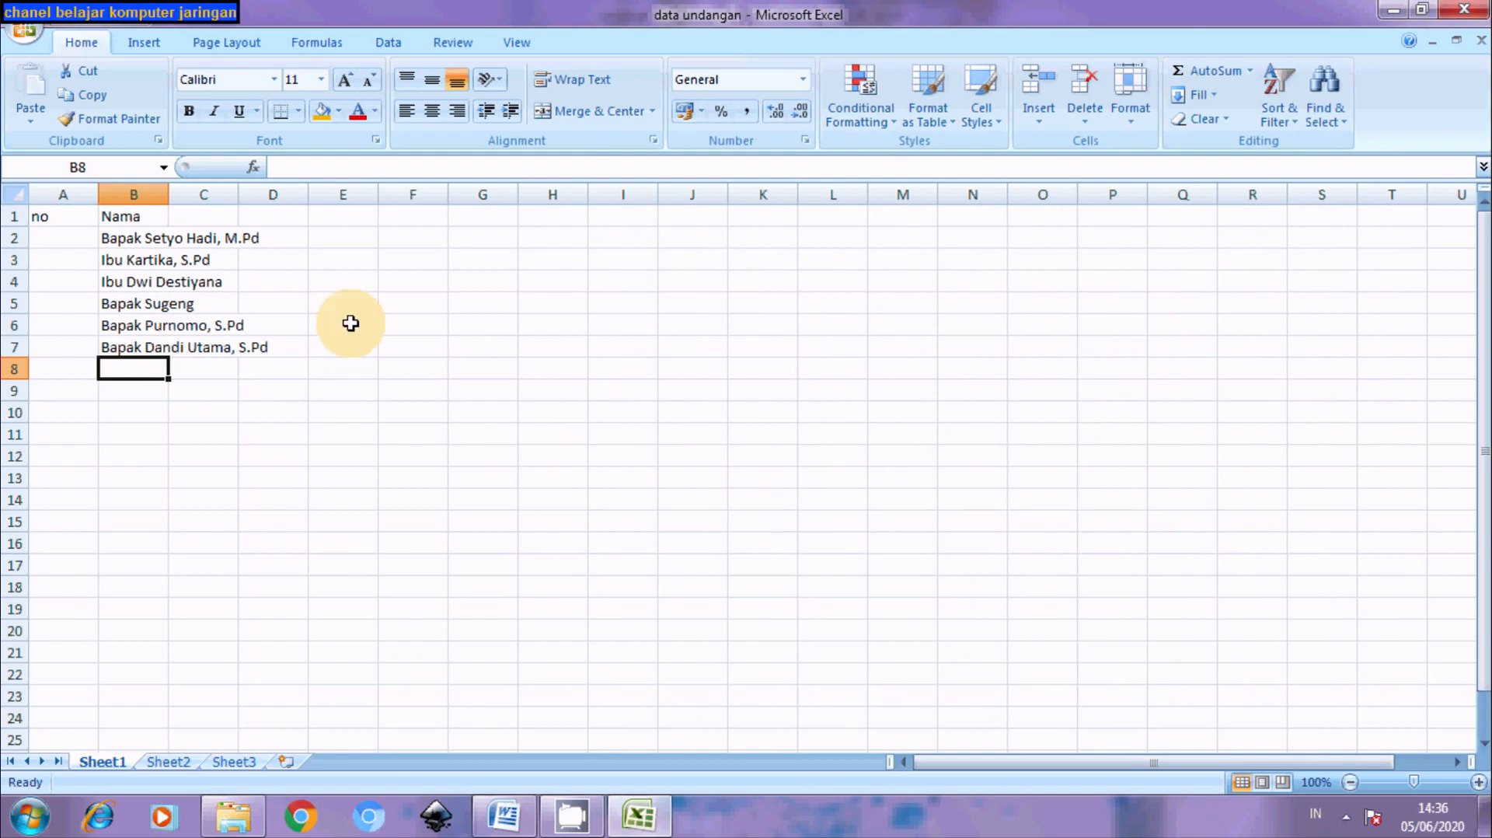
Close Excel, place the caret above the 'Warga' line, and start the mail merge to Select Recipients
{"action": "left_click", "coordinate": [1476, 11]}
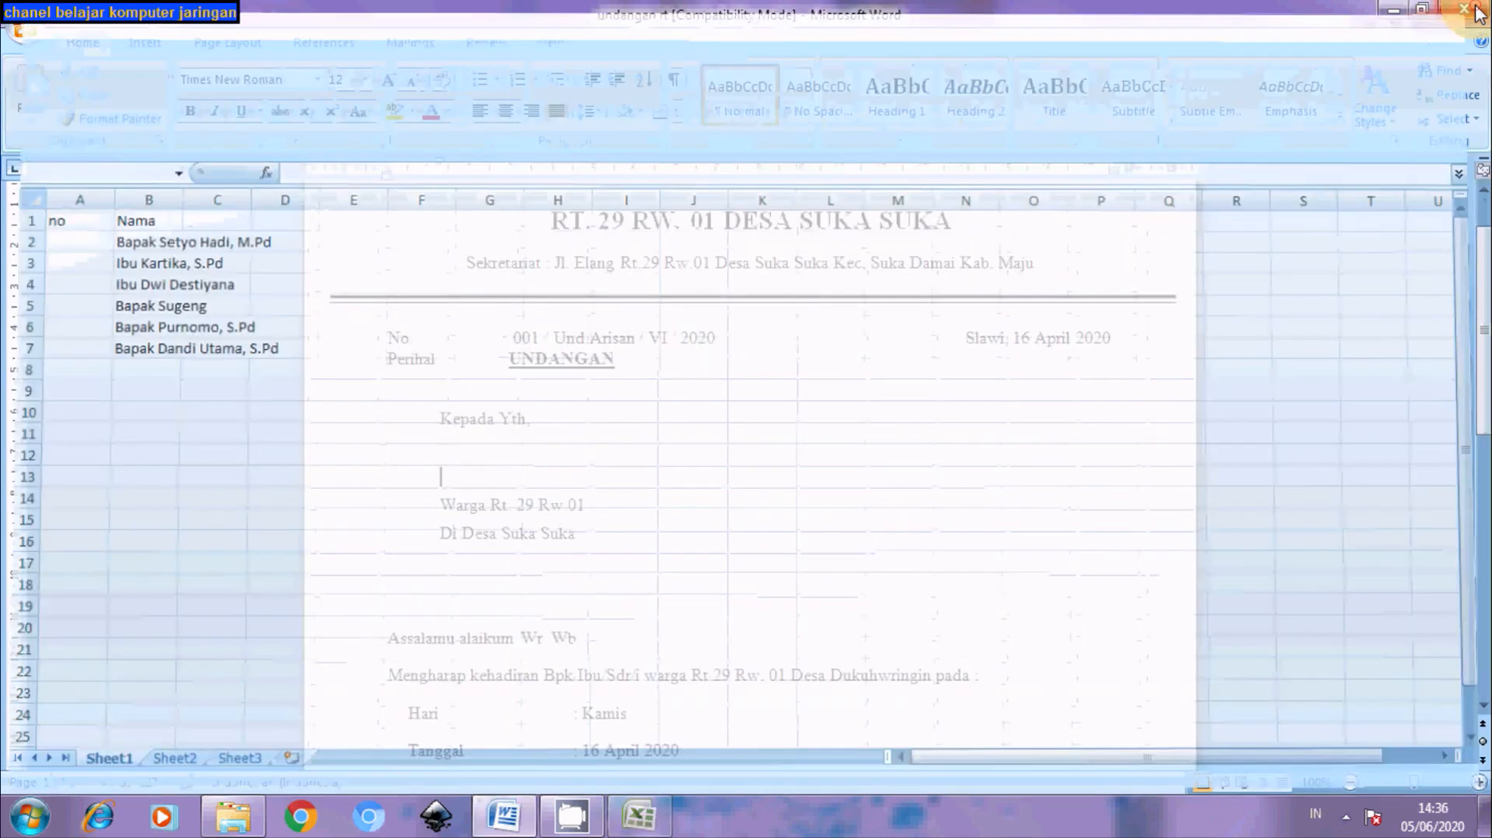
{"action": "left_click", "coordinate": [443, 478]}
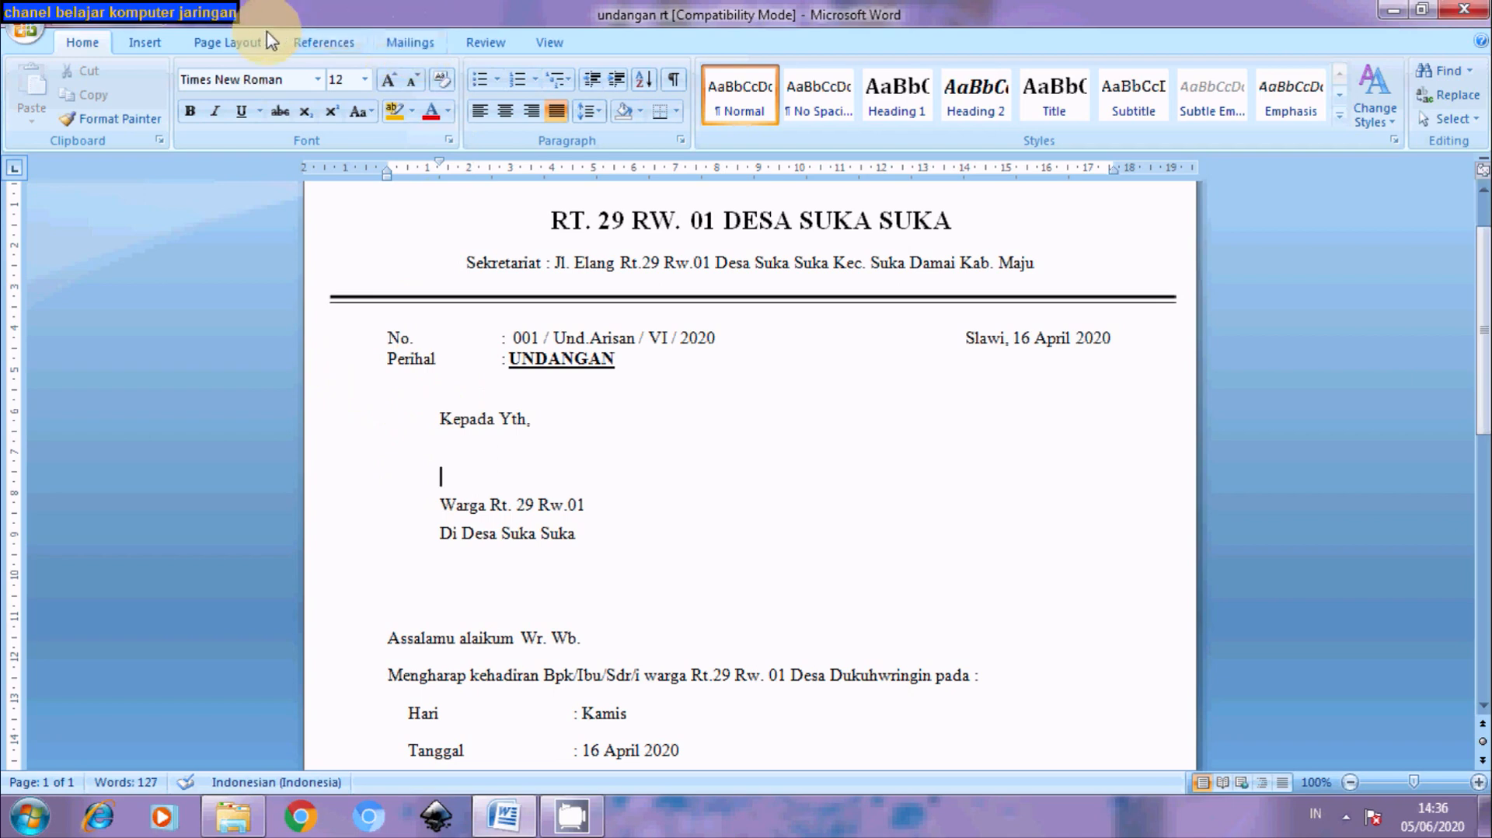
{"action": "left_click", "coordinate": [410, 43]}
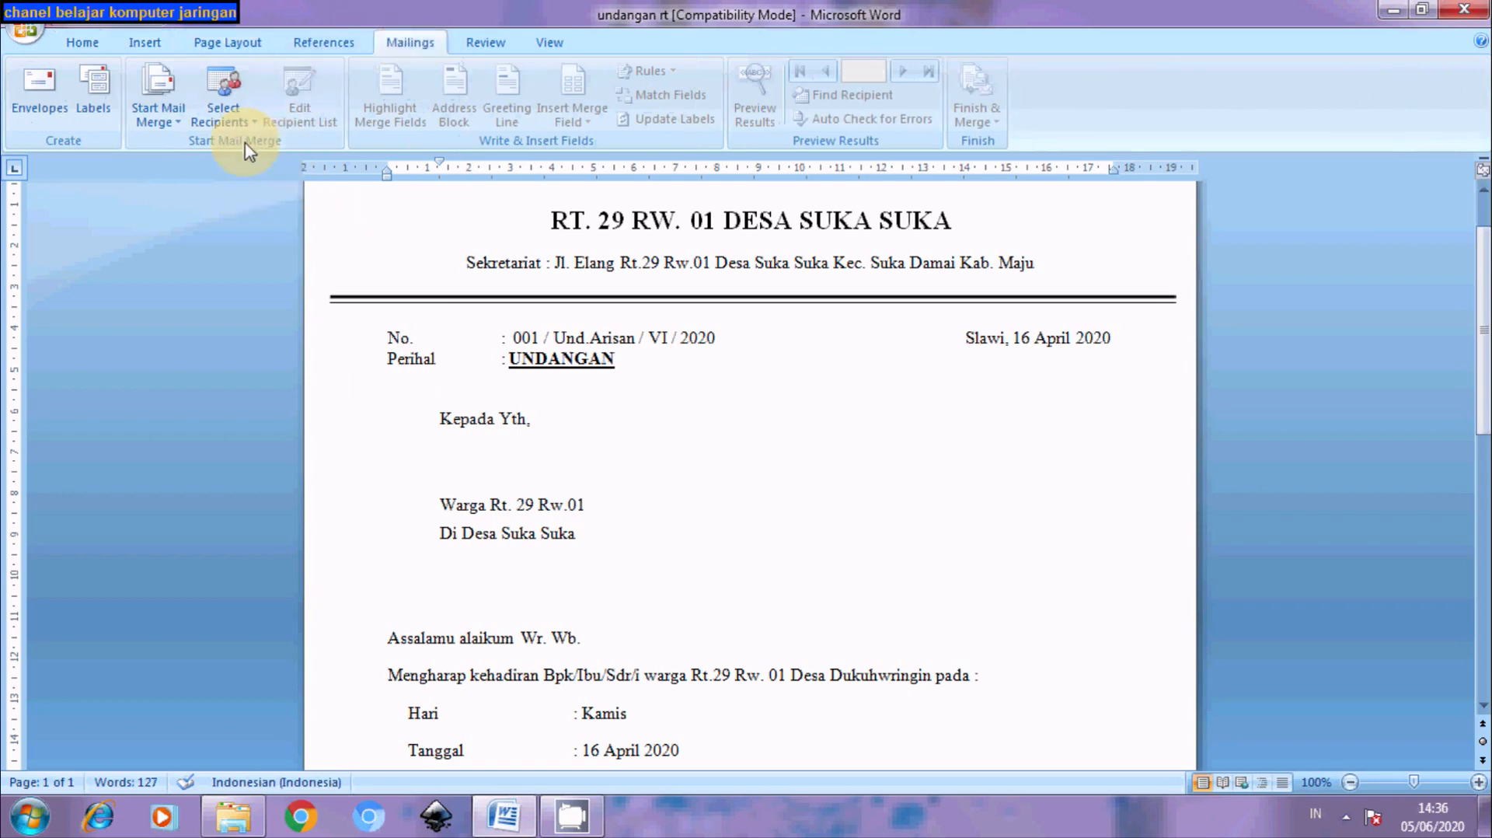
{"action": "left_click", "coordinate": [179, 129]}
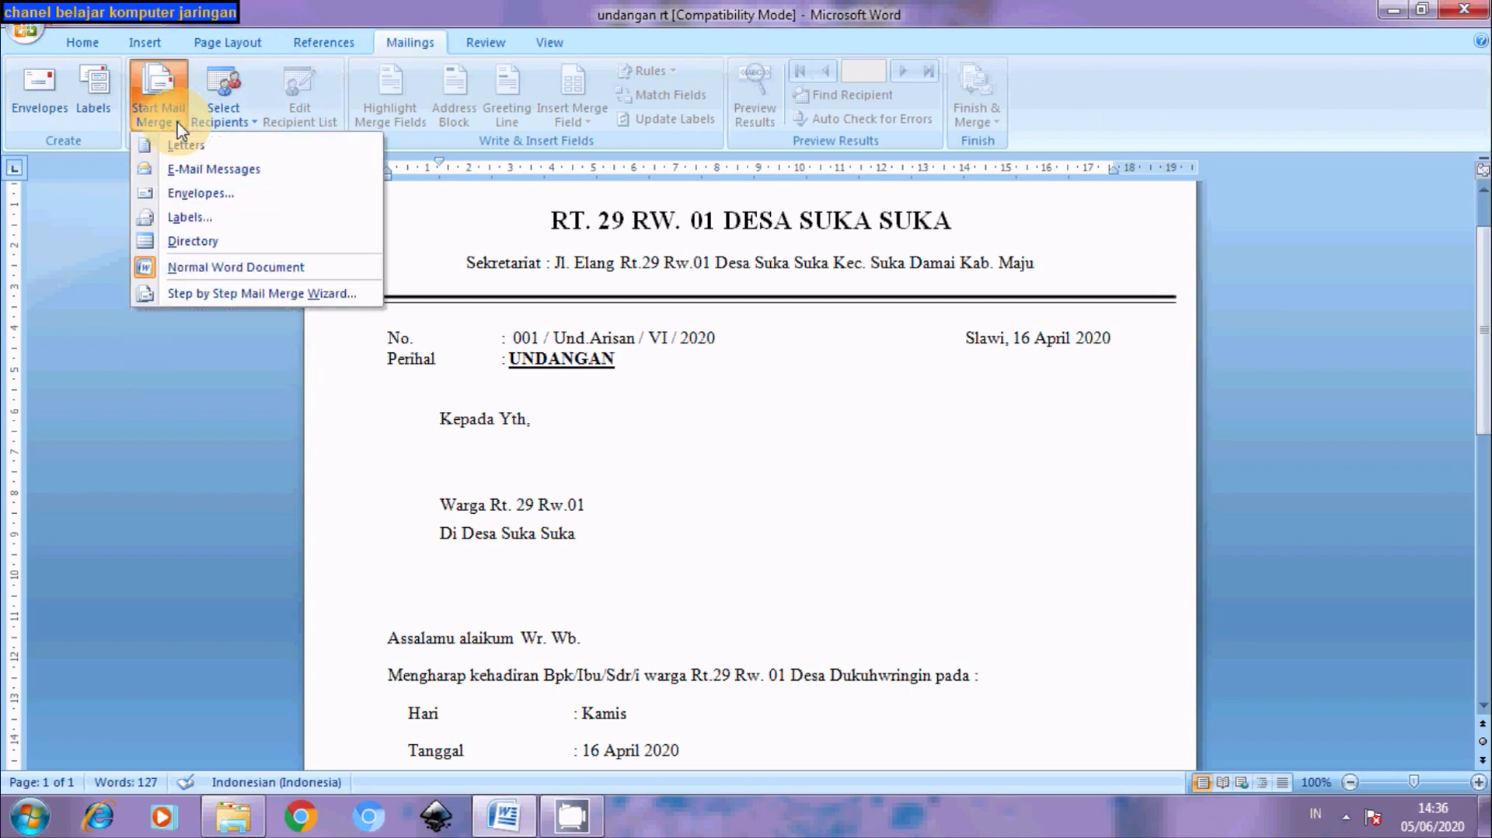
{"action": "left_click", "coordinate": [255, 126]}
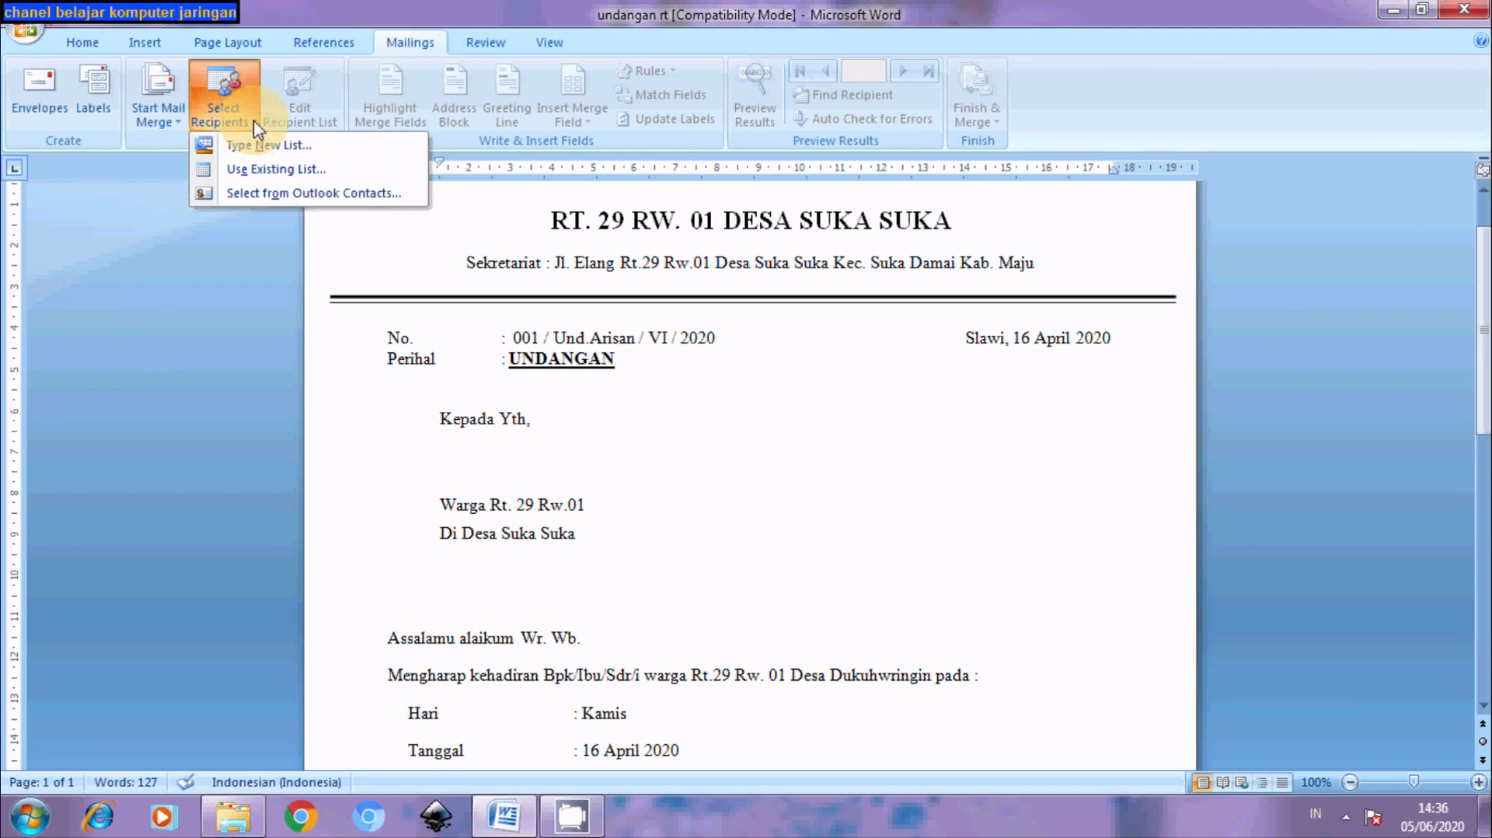
Use the existing list 'data undangan' from Documents, accepting its Sheet1$ table as recipients
{"action": "left_click", "coordinate": [247, 171]}
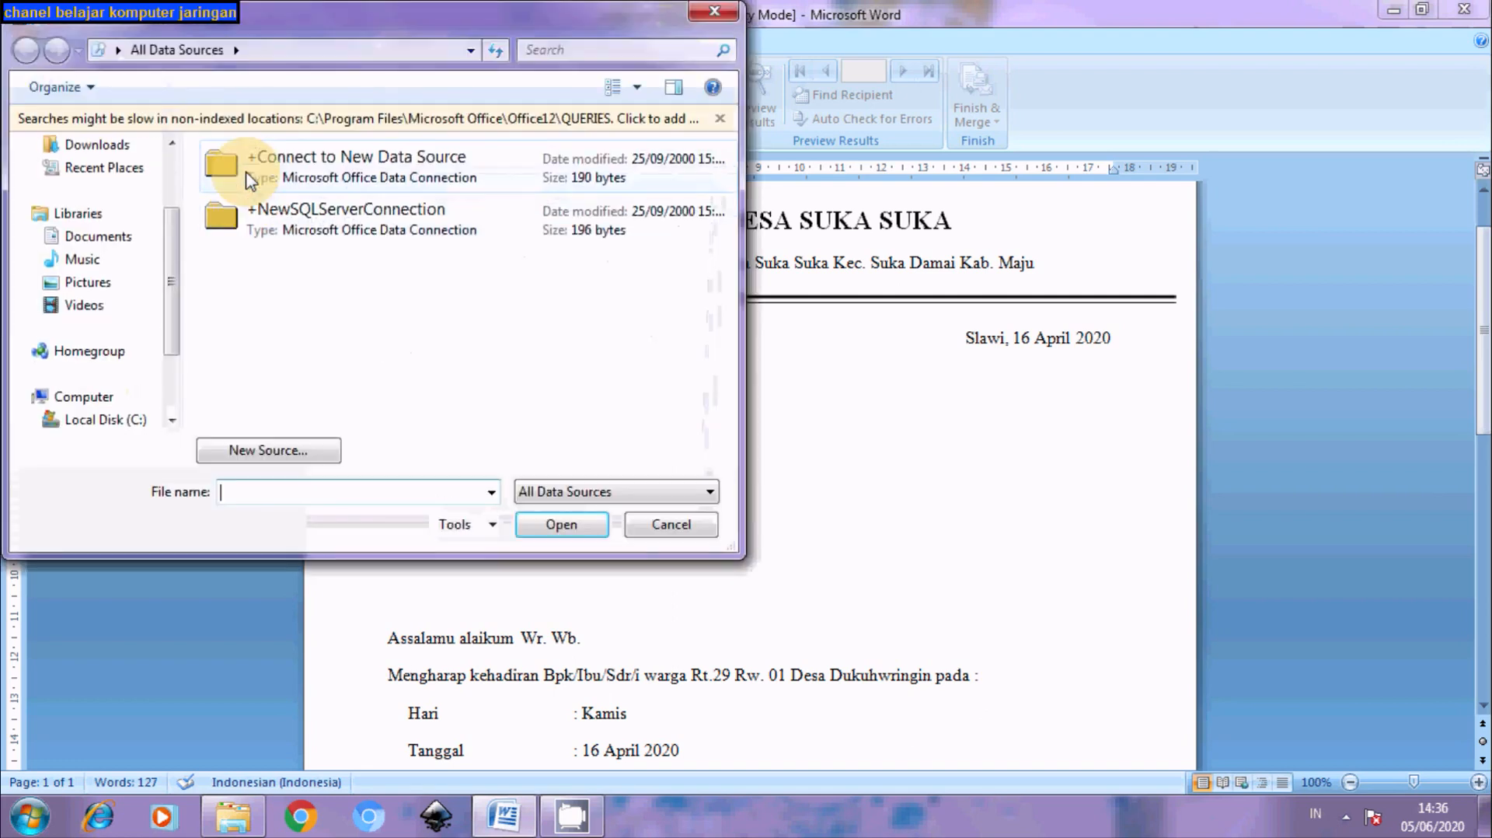
{"action": "left_click", "coordinate": [128, 243]}
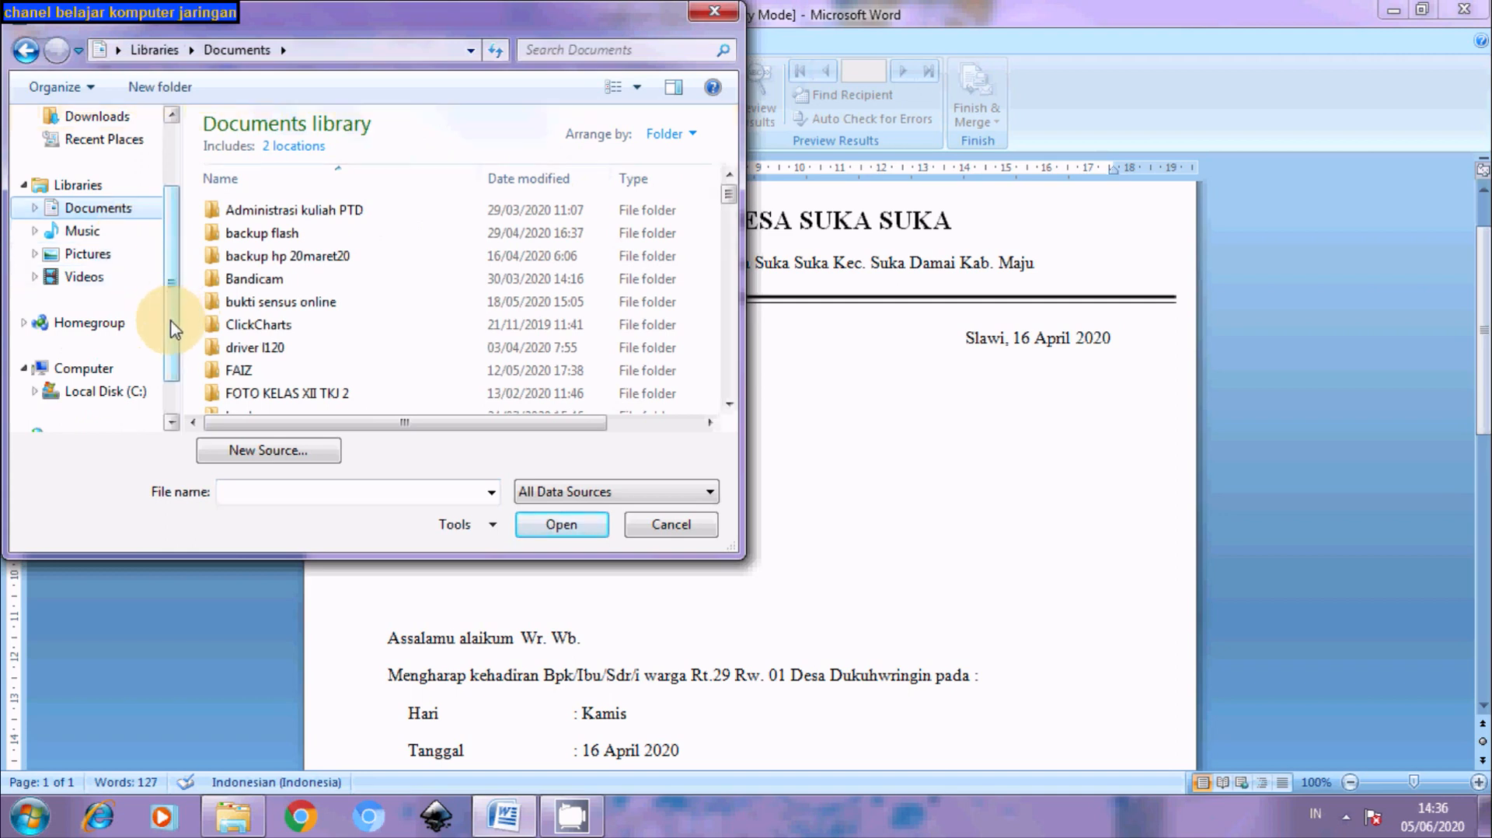
{"action": "left_click_drag", "start_coordinate": [174, 332], "coordinate": [172, 365]}
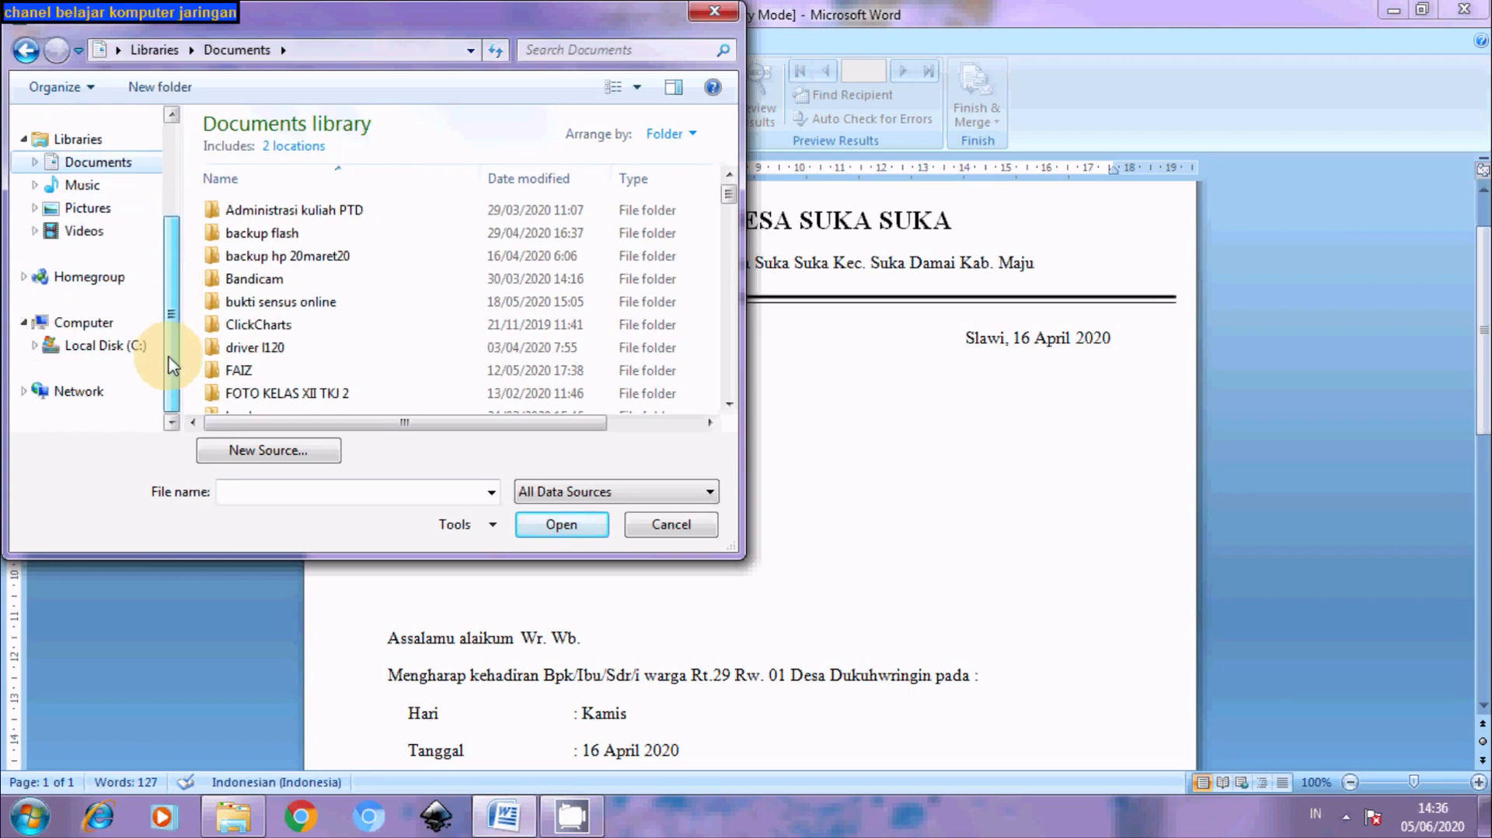
{"action": "left_click_drag", "start_coordinate": [172, 365], "coordinate": [167, 322]}
{"action": "left_click", "coordinate": [277, 330]}
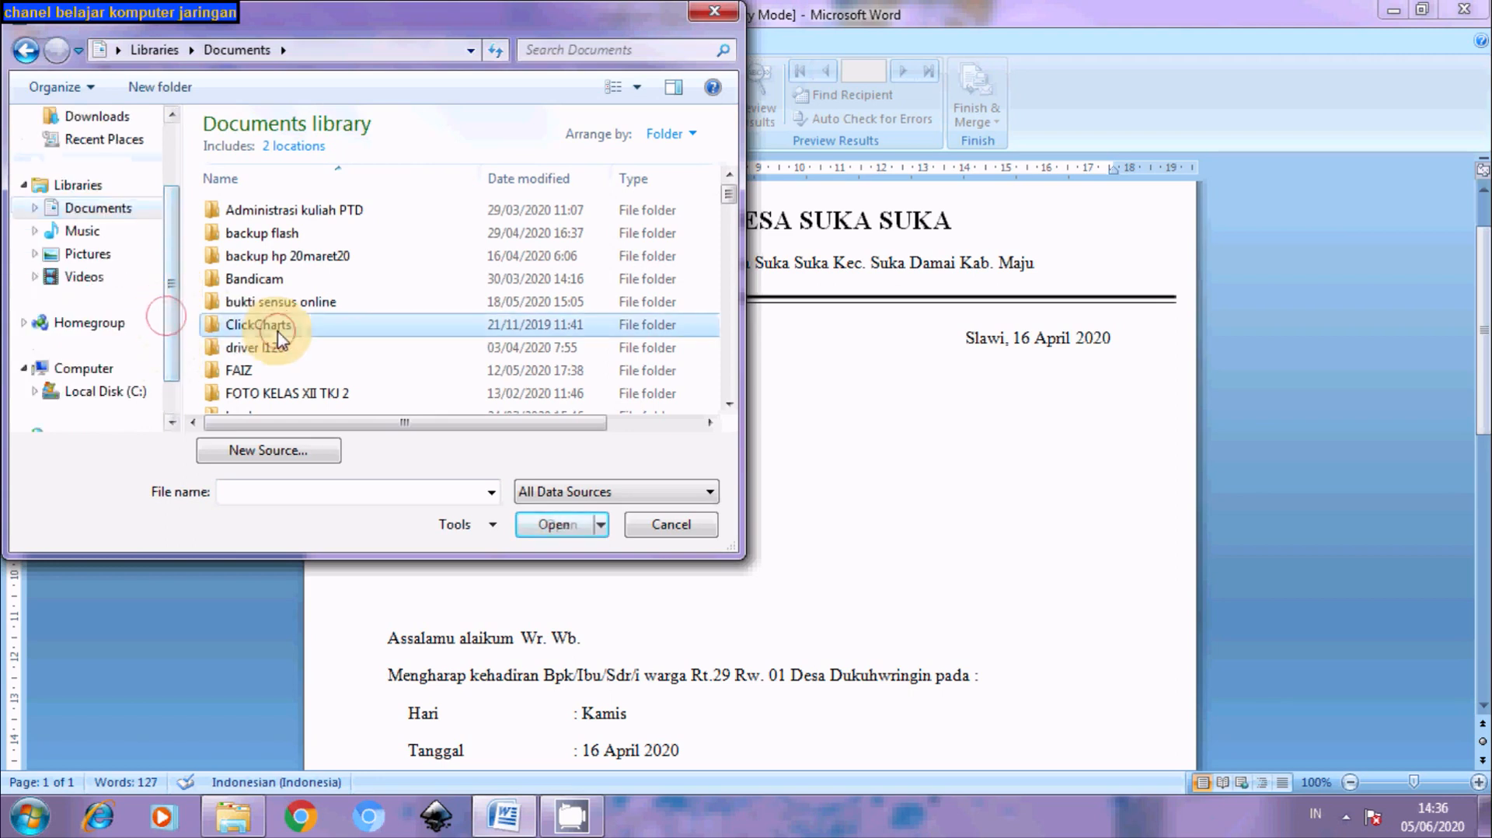
{"action": "key", "text": "Down"}
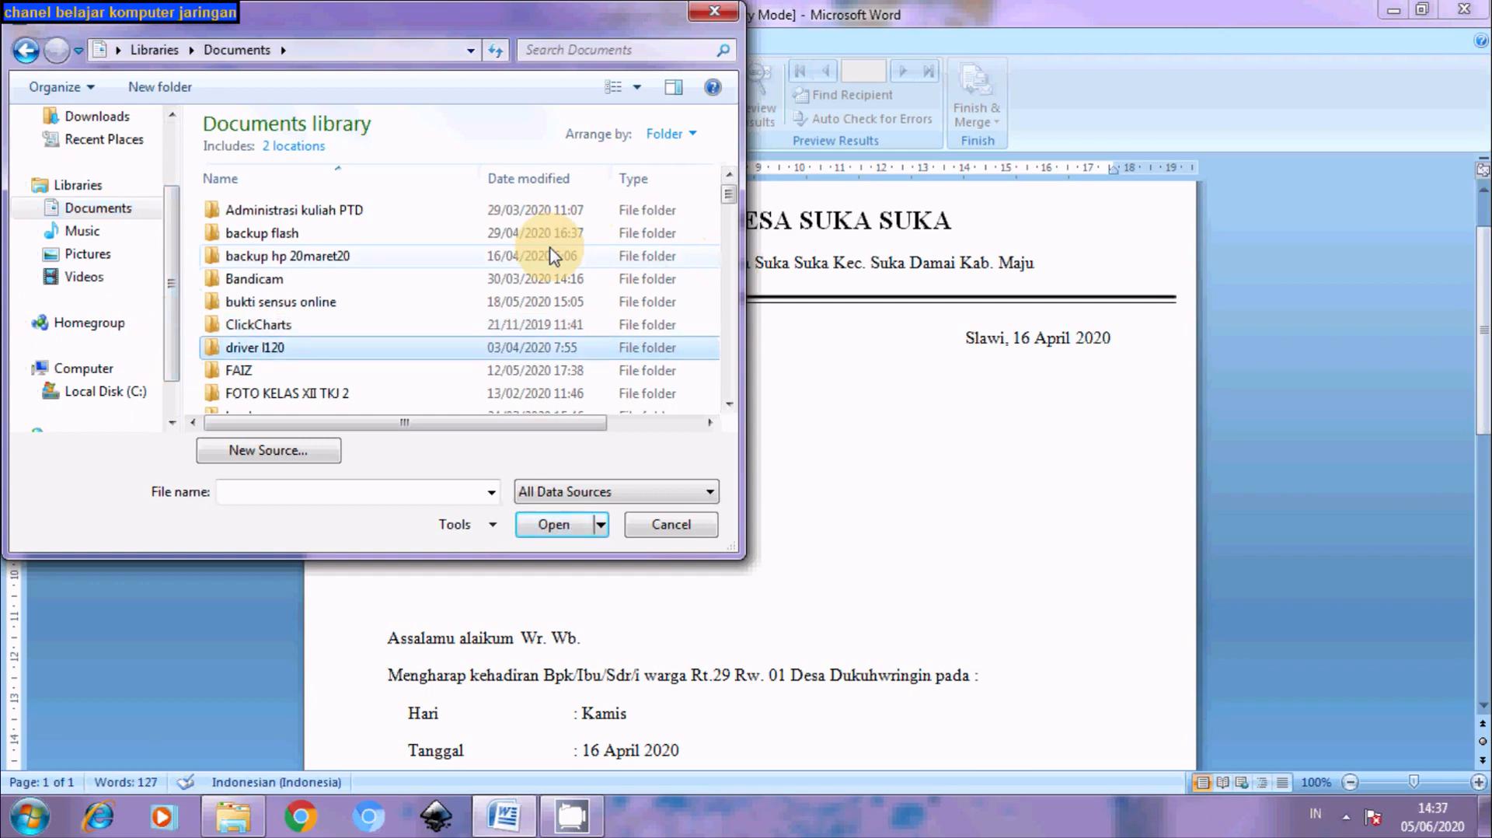
{"action": "key", "text": "d"}
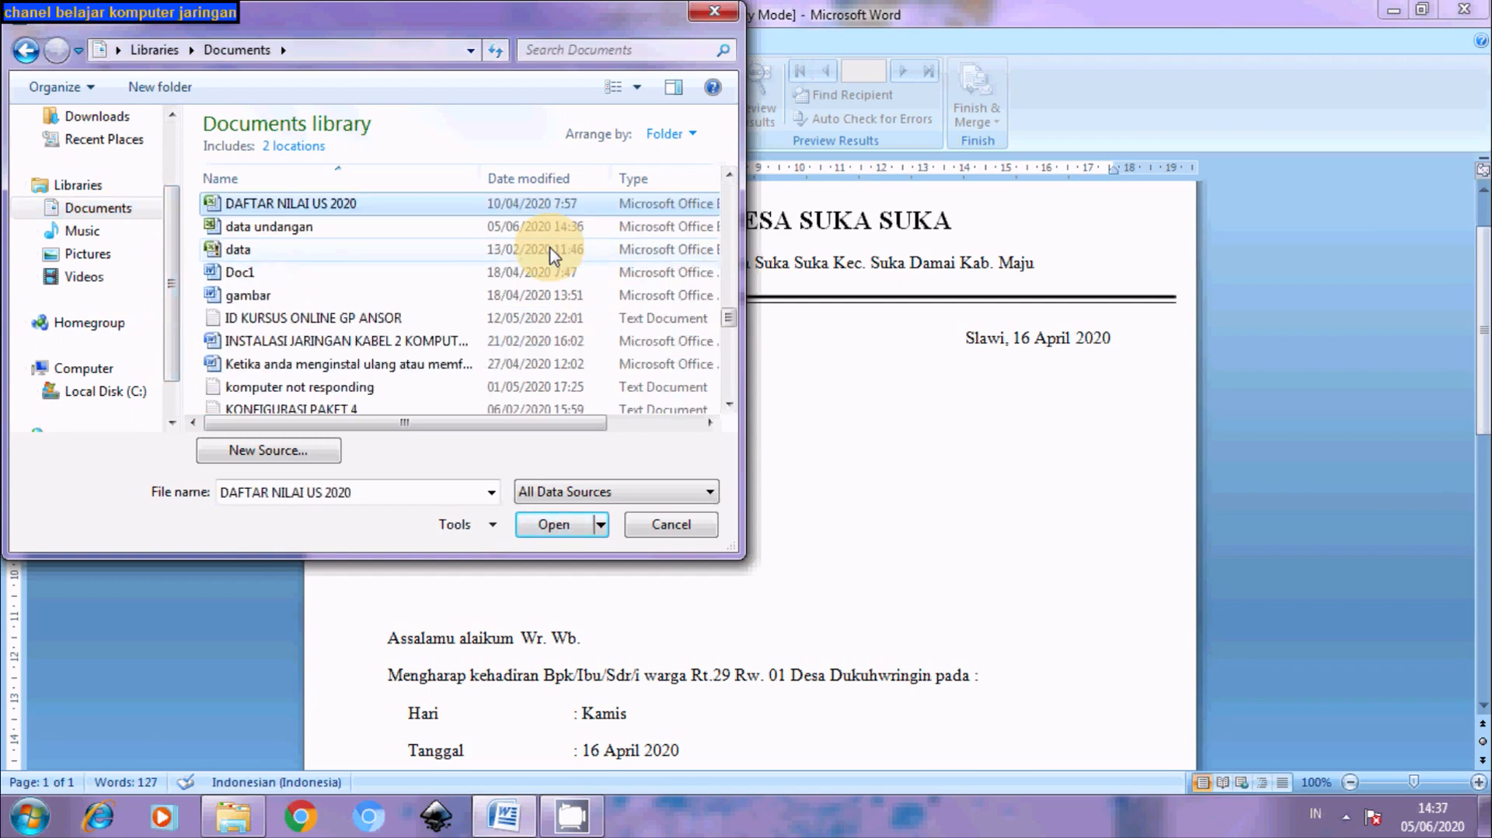
{"action": "left_click", "coordinate": [326, 234]}
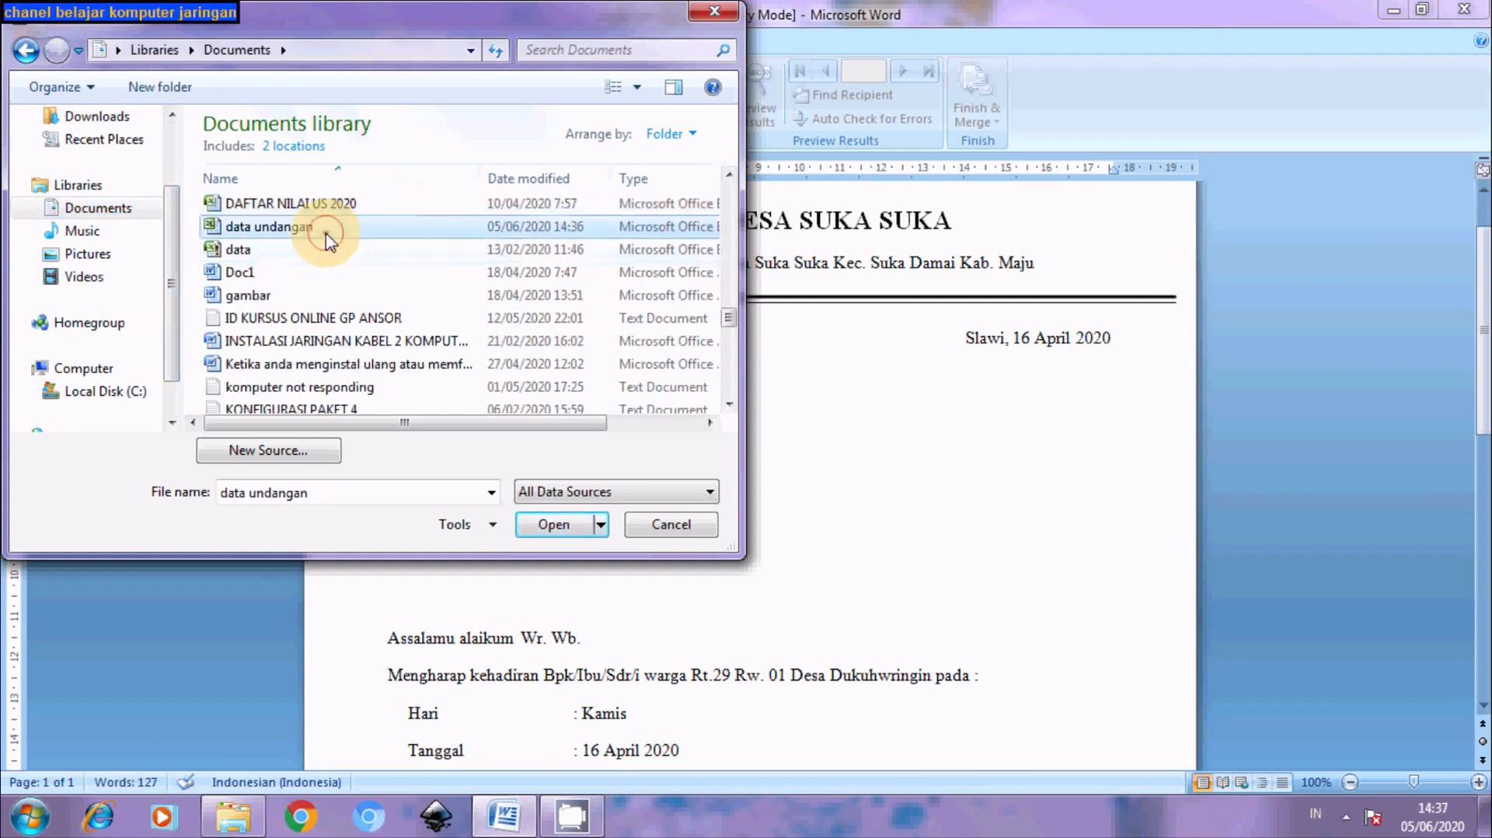
{"action": "double_click", "coordinate": [326, 234]}
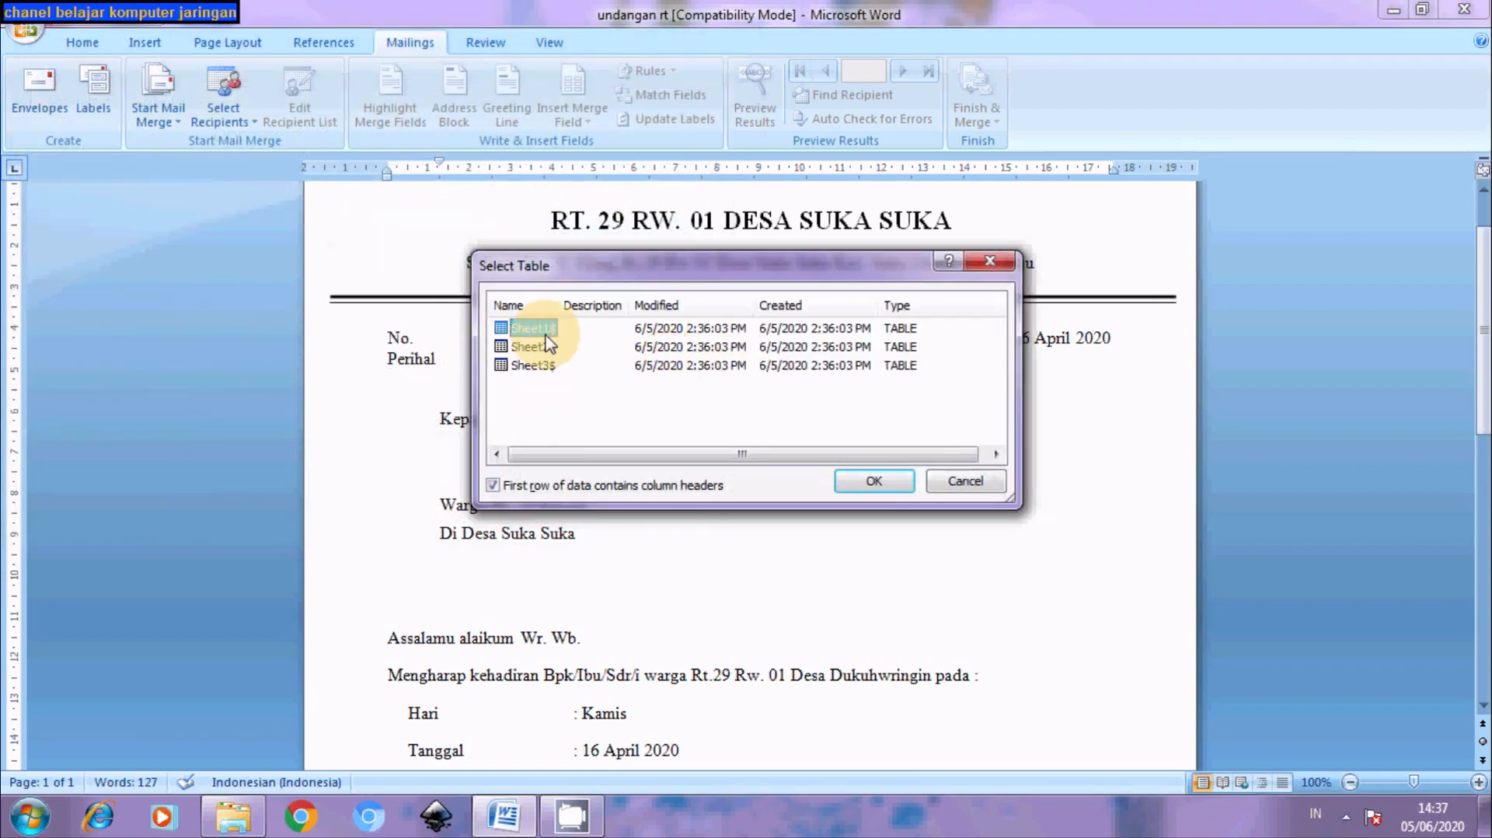
{"action": "left_click", "coordinate": [878, 481]}
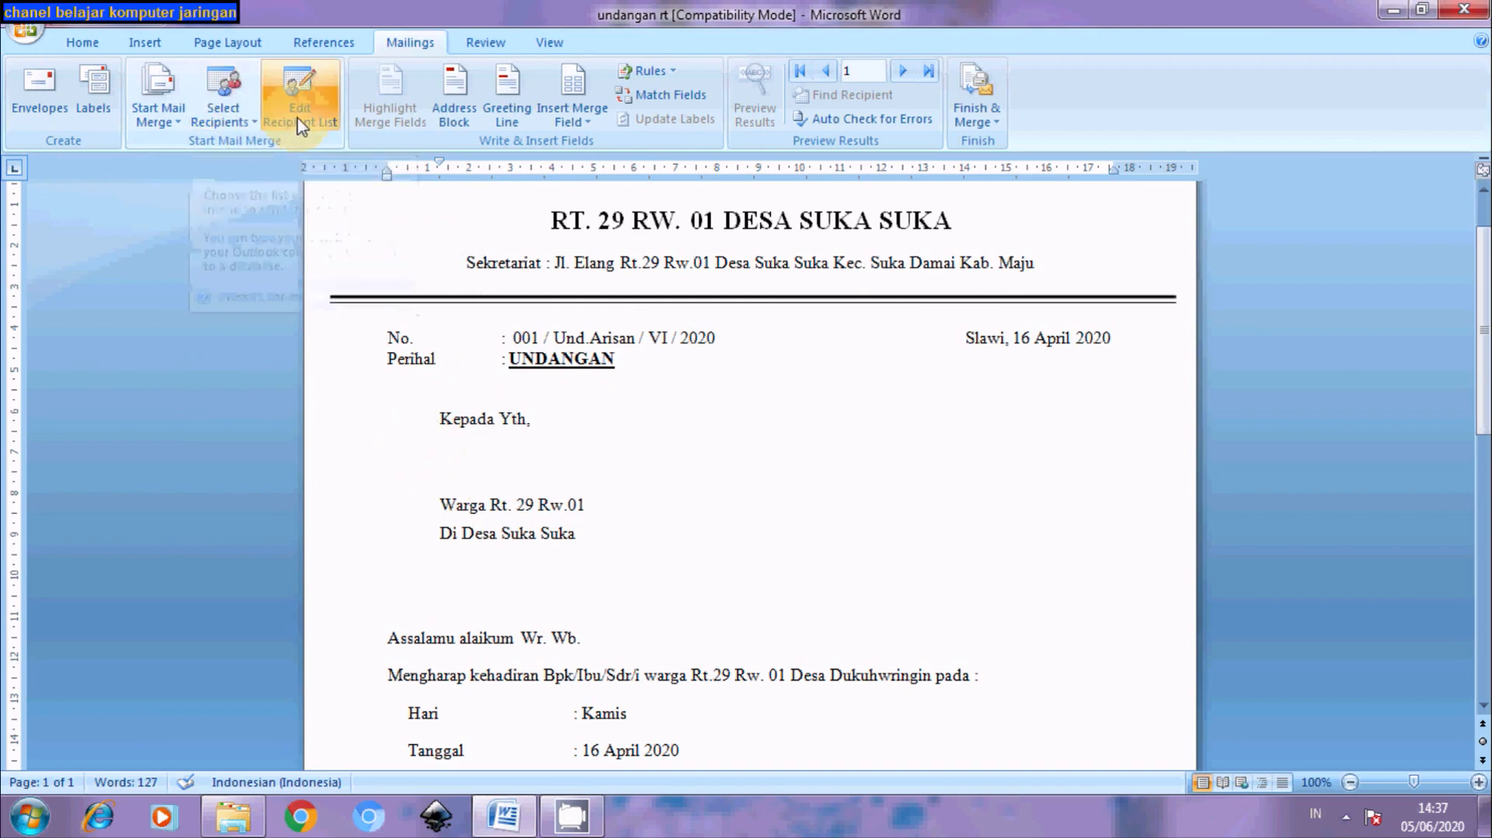
Insert the «Nama» merge field above 'Warga Rt. 29 Rw.01' and turn on Preview Results
{"action": "left_click", "coordinate": [590, 125]}
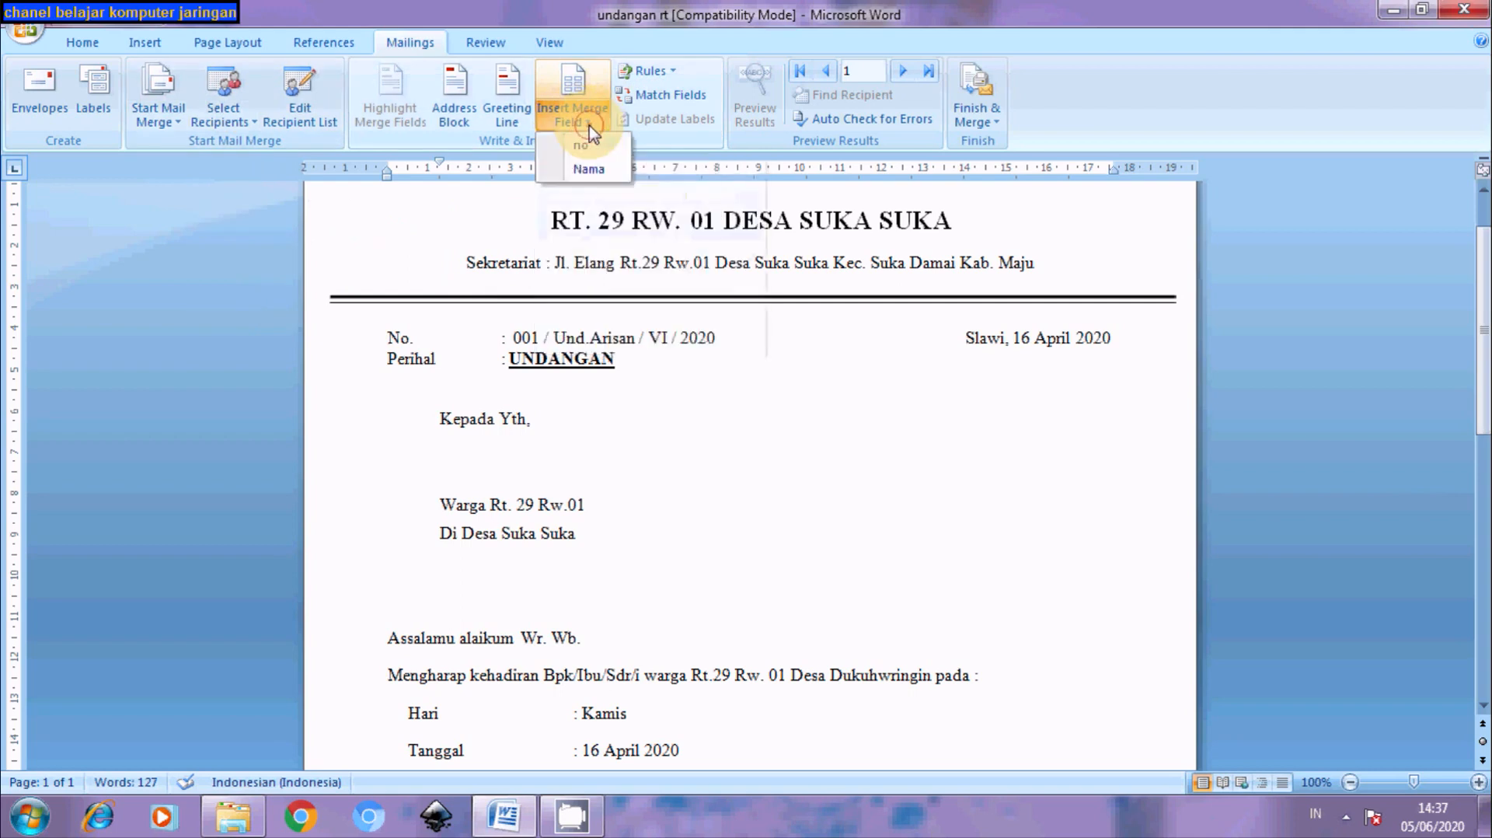
{"action": "left_click", "coordinate": [588, 170]}
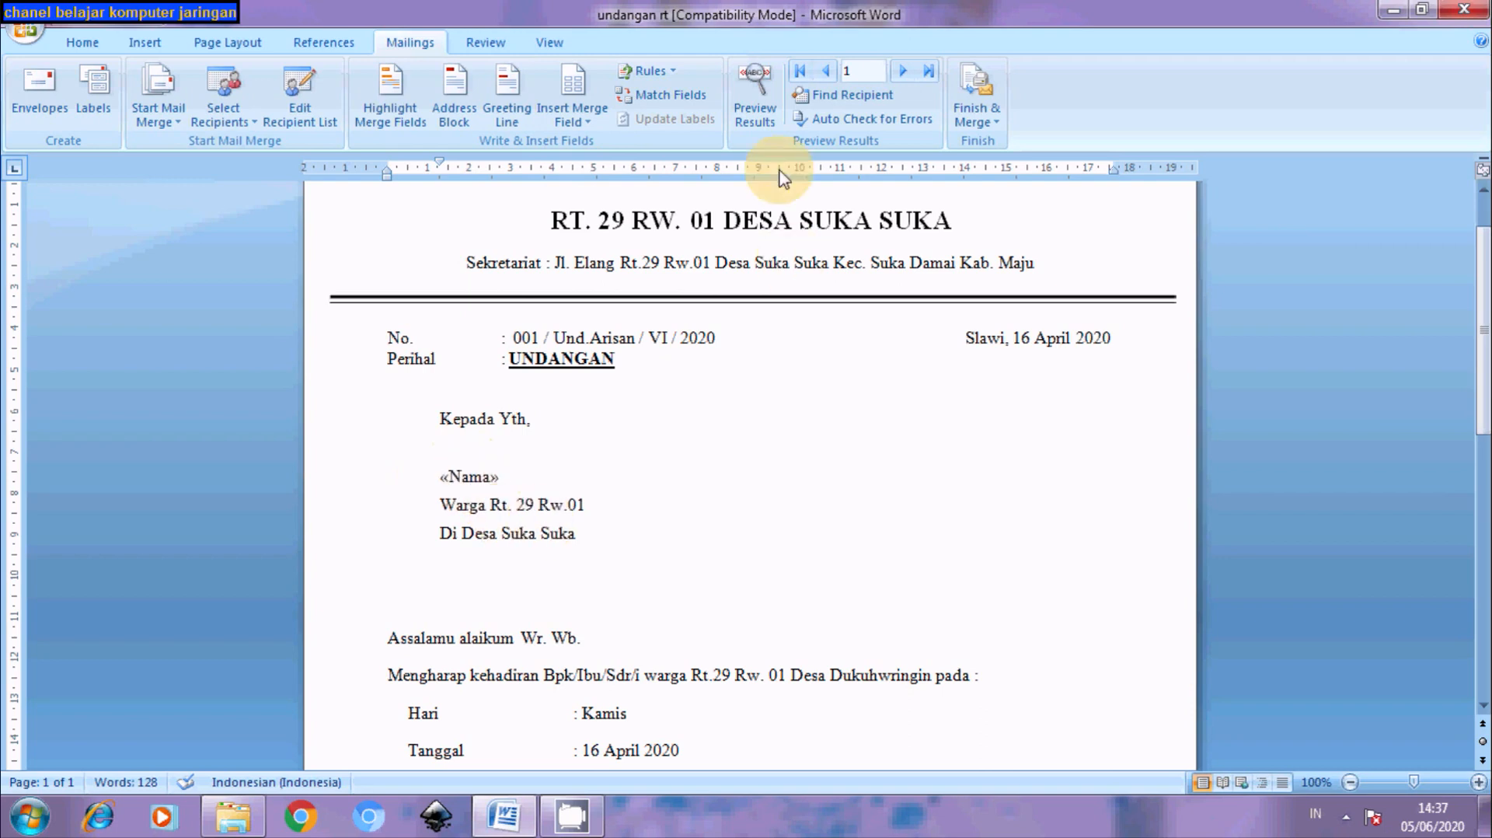
{"action": "left_click", "coordinate": [753, 122]}
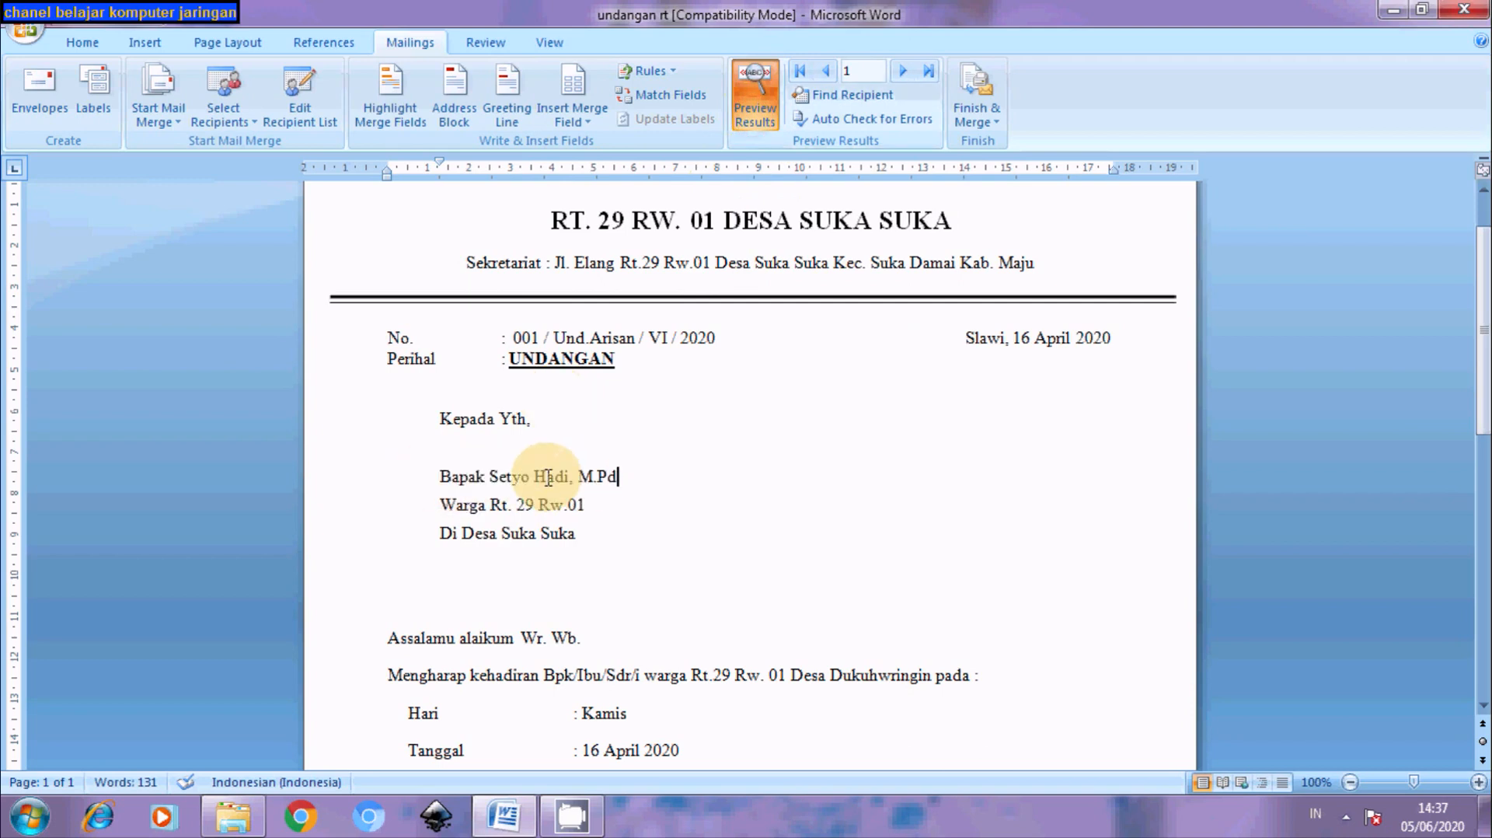
Format the «Nama» field bold at 14 pt and preview it again with resident data
{"action": "left_click", "coordinate": [763, 123]}
{"action": "left_click", "coordinate": [442, 473]}
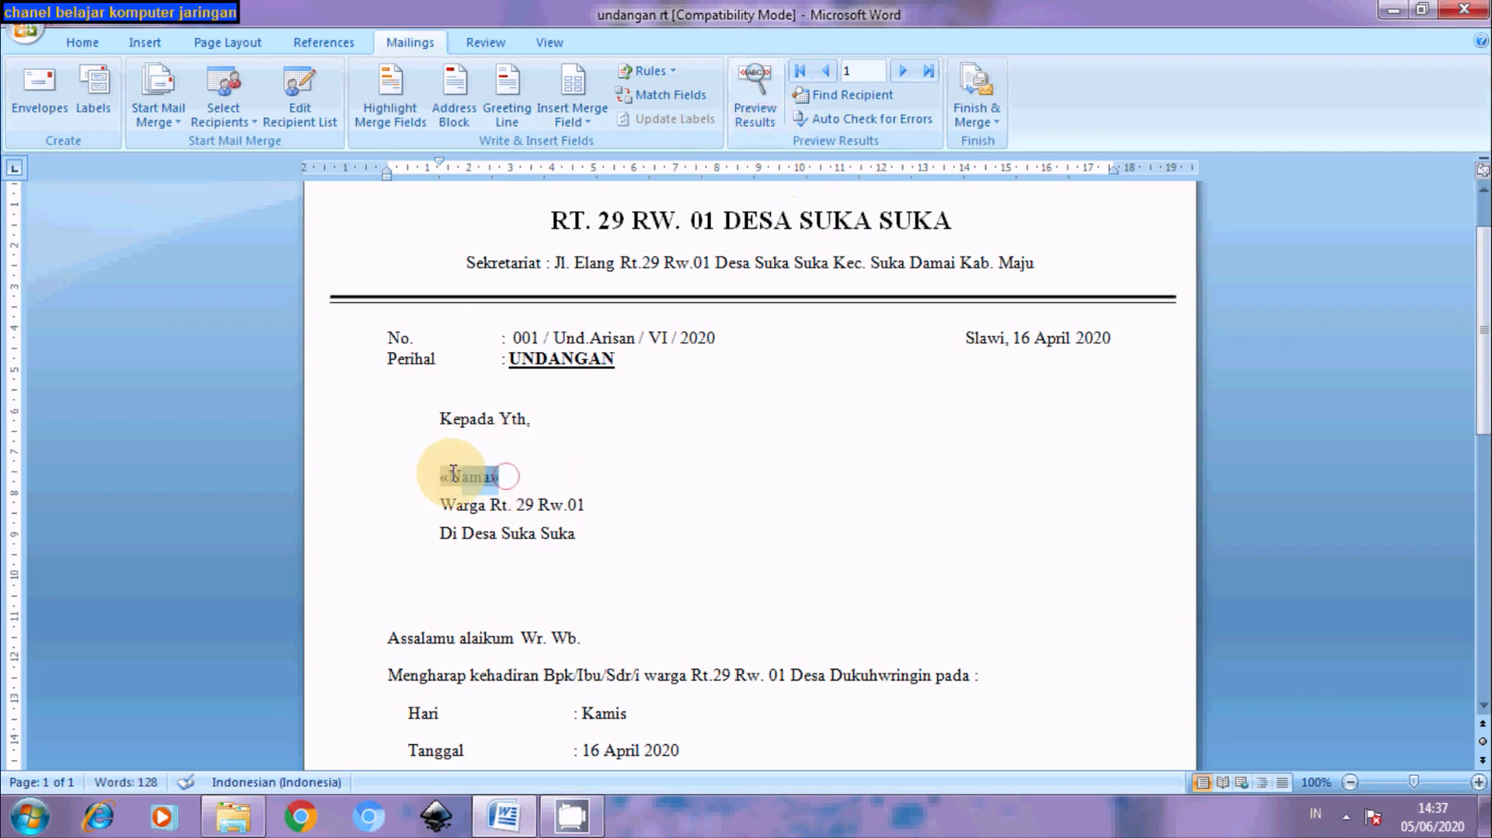
{"action": "left_click", "coordinate": [92, 45]}
{"action": "left_click", "coordinate": [189, 111]}
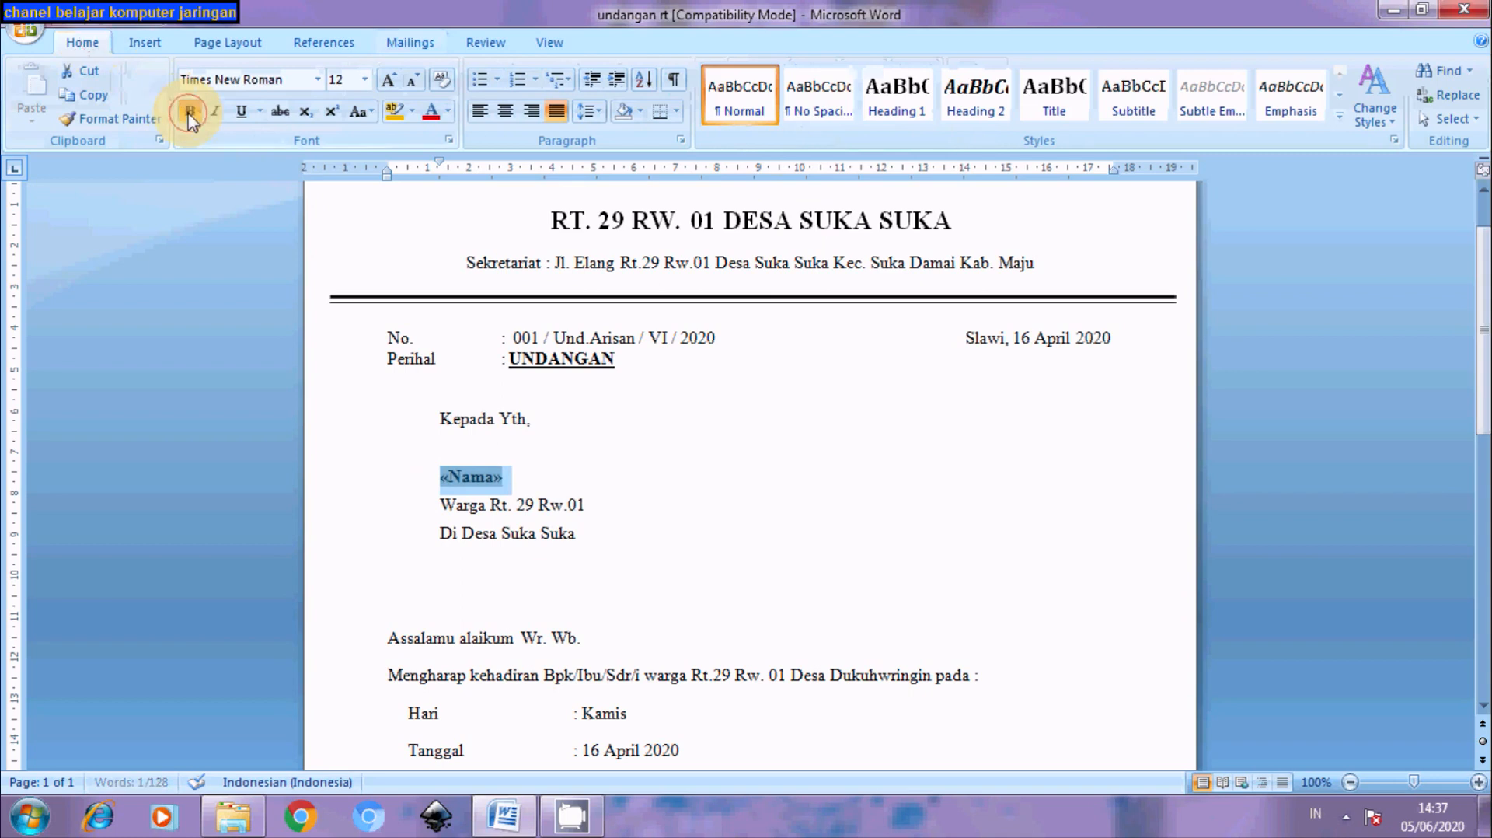
{"action": "left_click", "coordinate": [397, 83]}
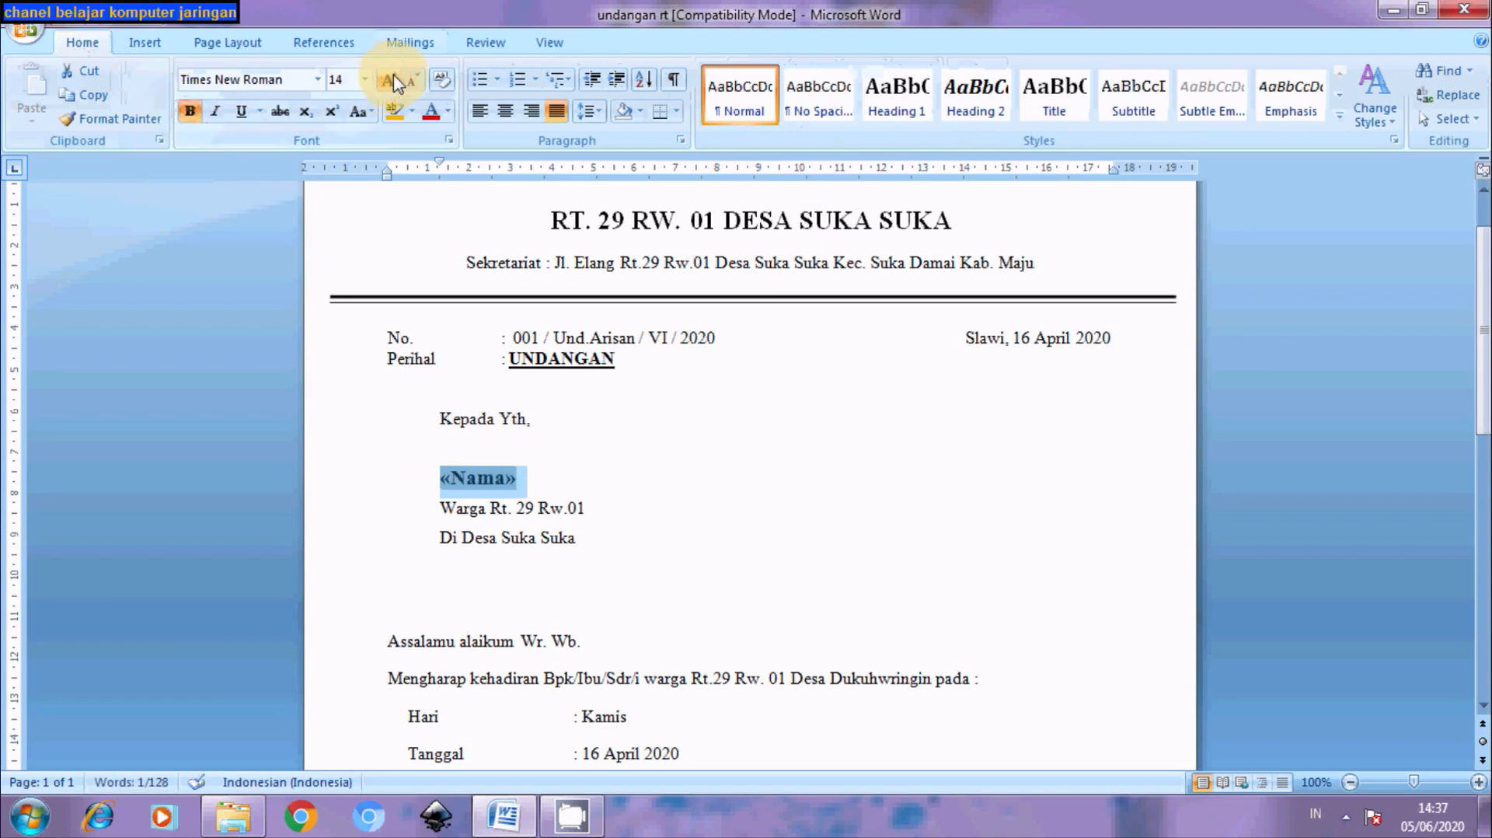
{"action": "left_click", "coordinate": [406, 44]}
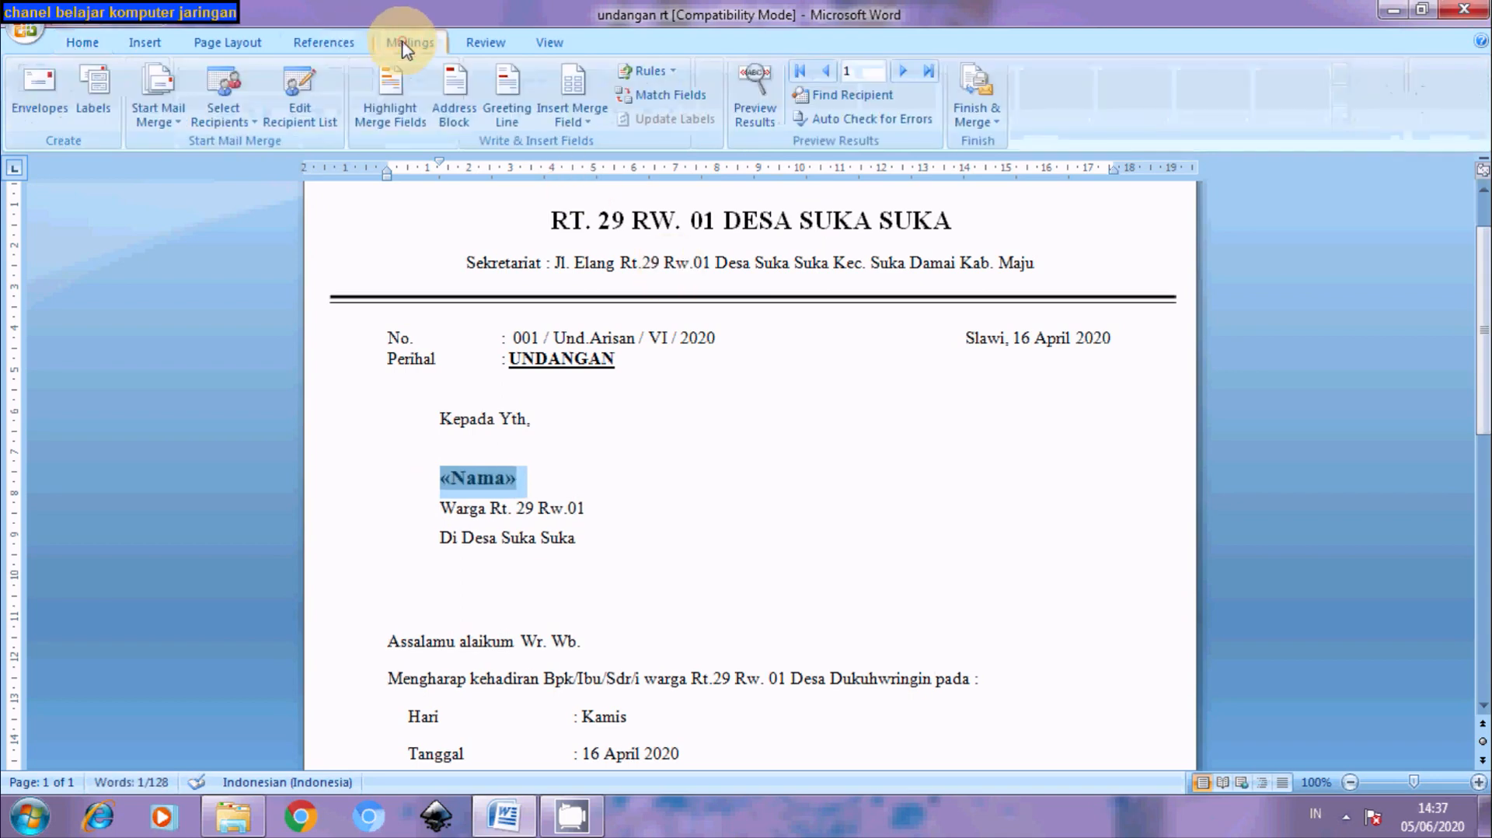
{"action": "left_click", "coordinate": [753, 99]}
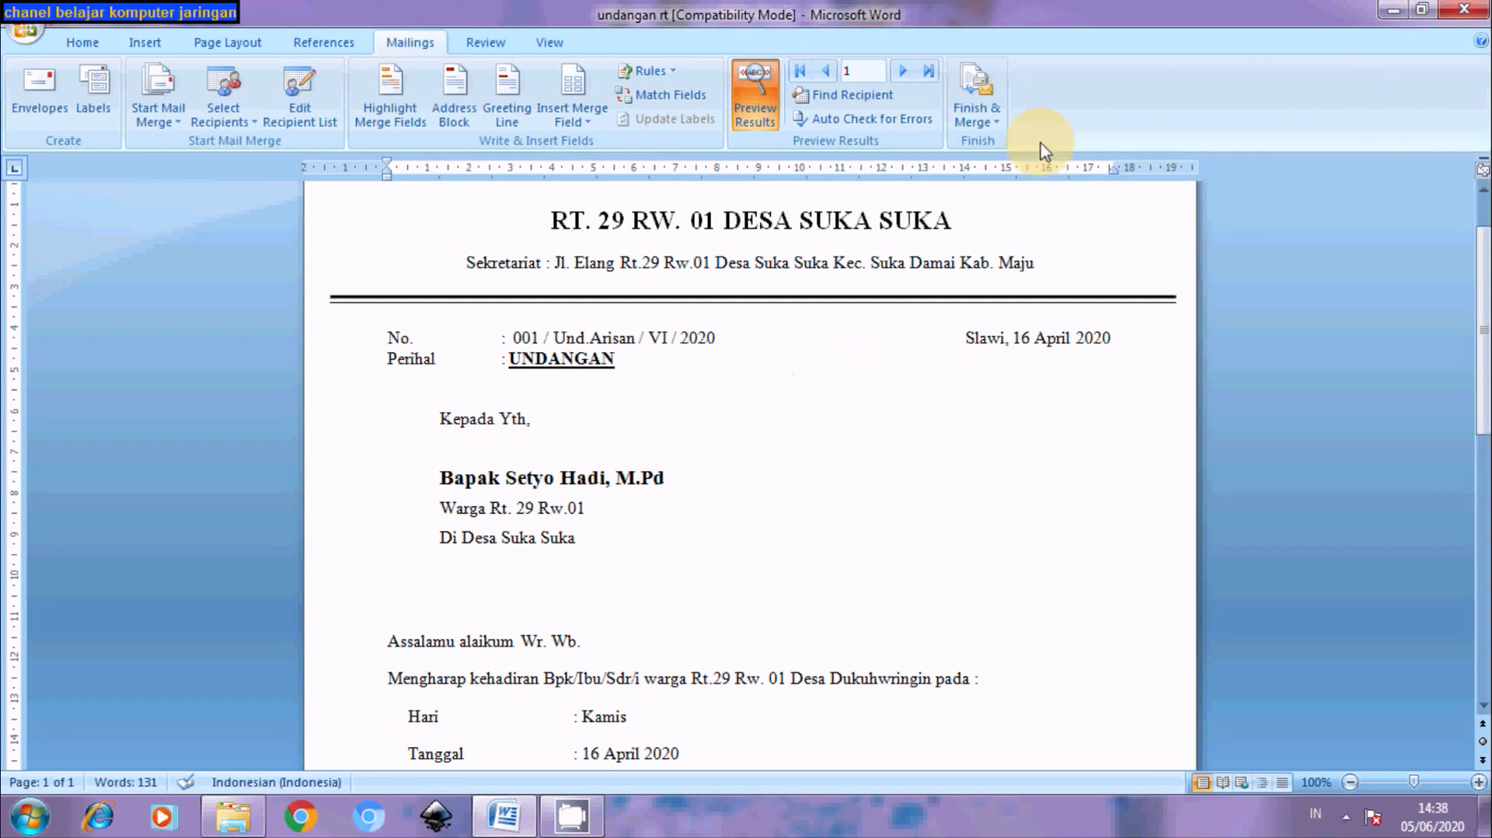
Finish & Merge to Edit Individual Documents with All records, producing Letters1
{"action": "left_click", "coordinate": [997, 129]}
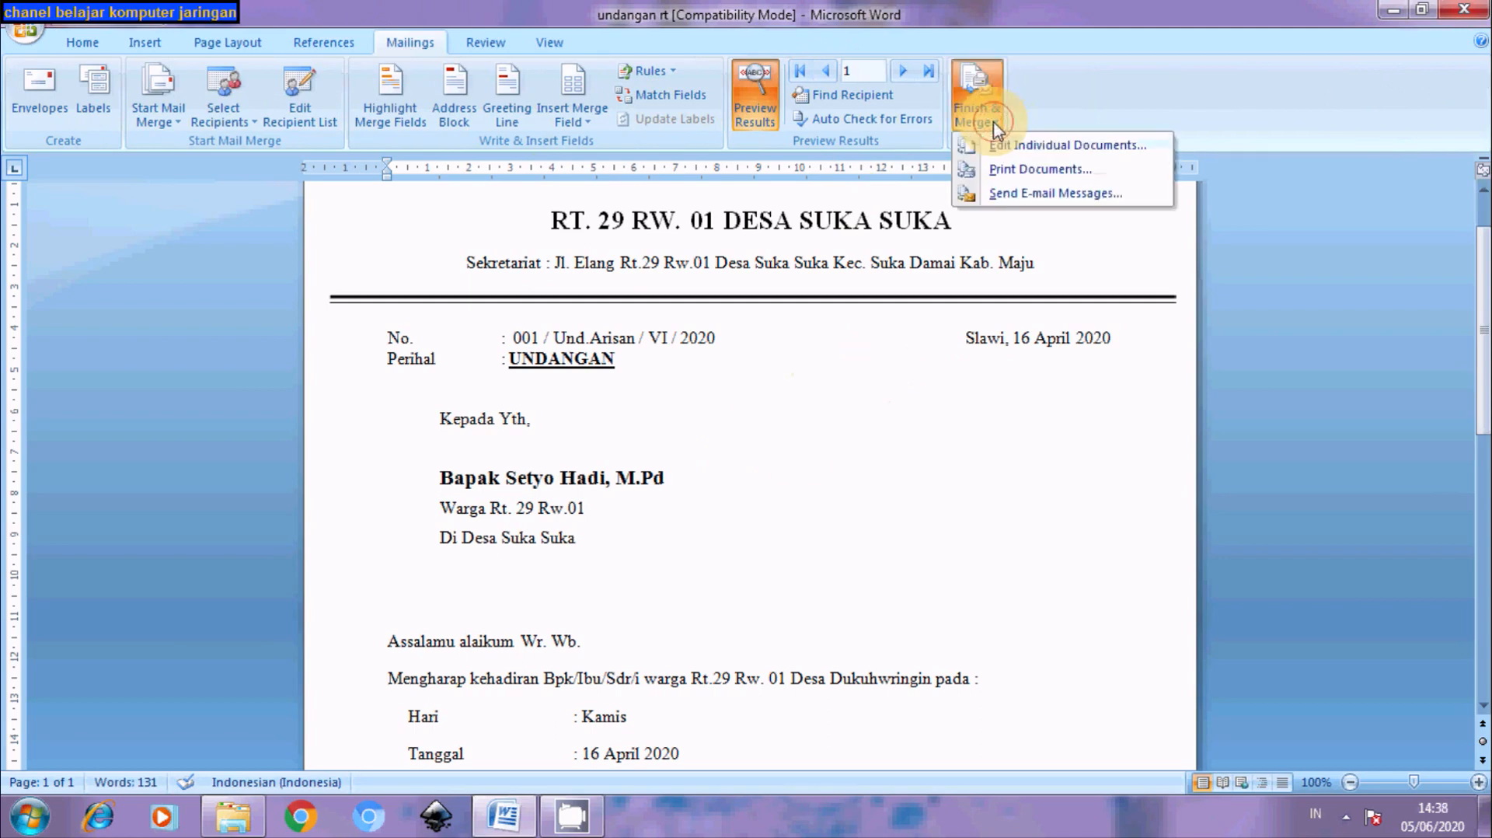
{"action": "left_click", "coordinate": [1020, 151]}
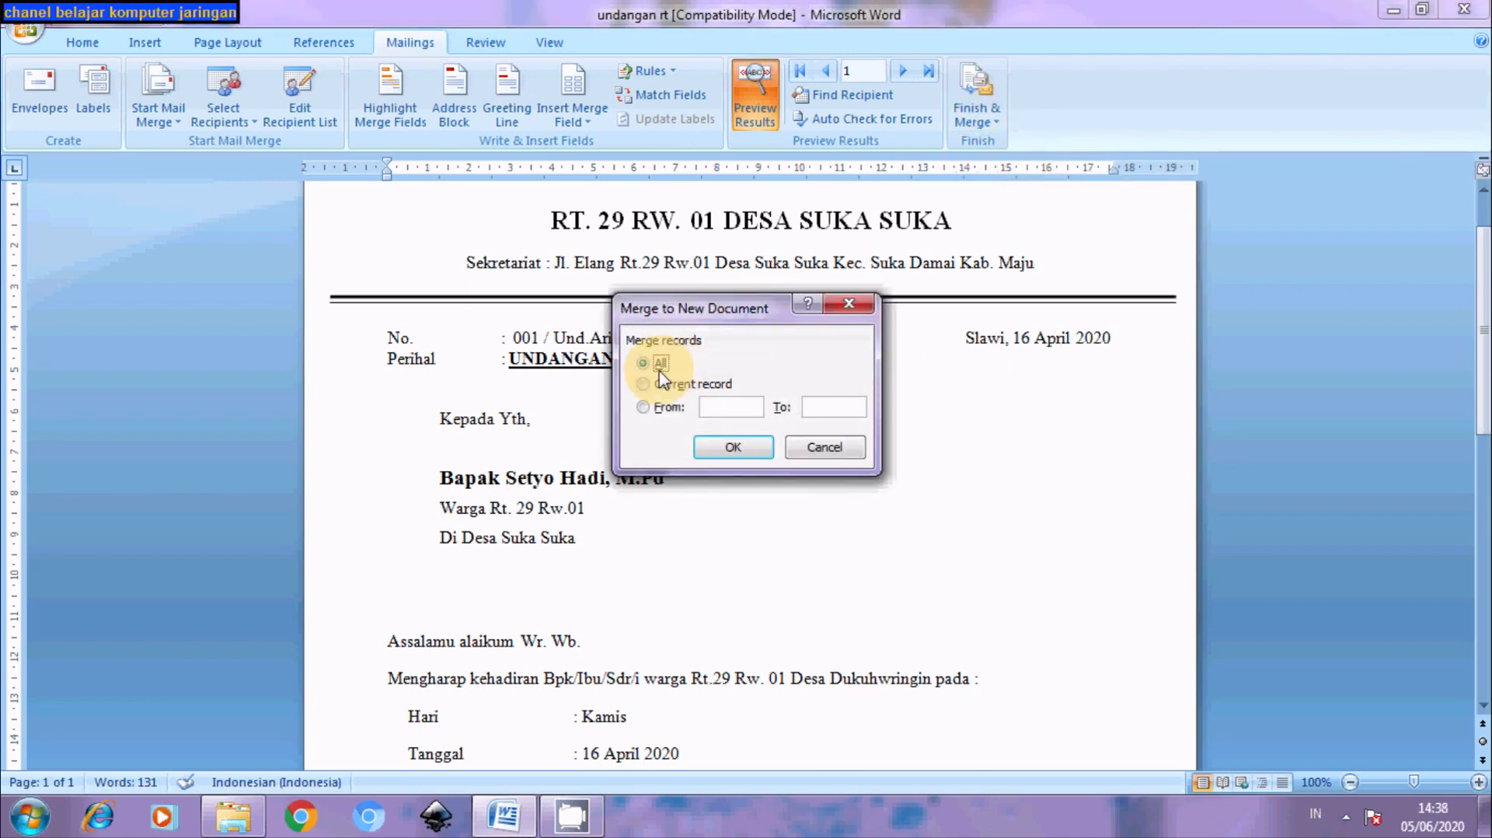
{"action": "left_click", "coordinate": [722, 447]}
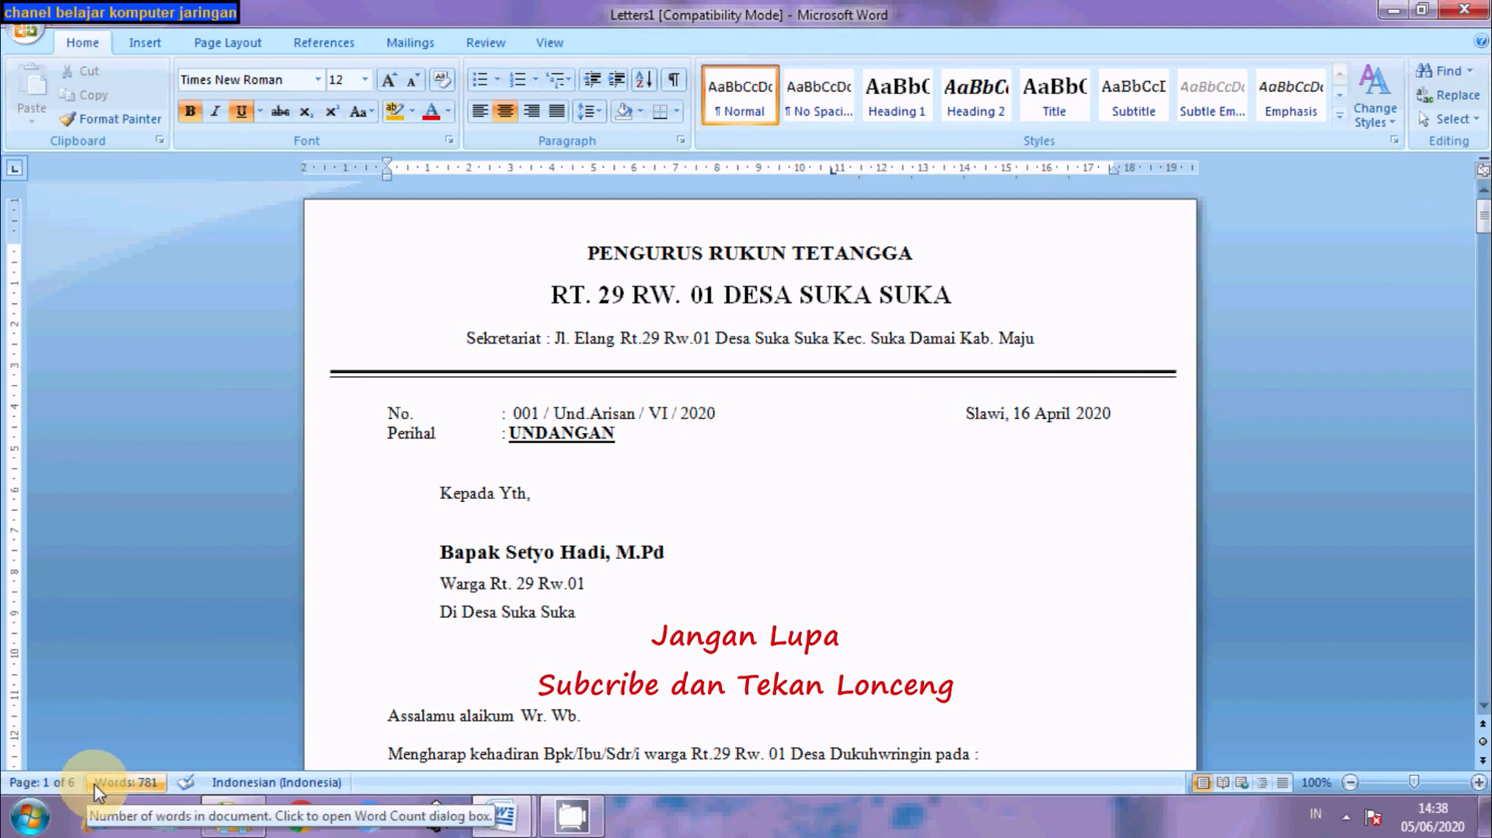
{"action": "left_click", "coordinate": [1483, 220]}
{"action": "mouse_move", "coordinate": [1483, 220]}
{"action": "left_mouse_down"}
{"action": "mouse_move", "coordinate": [1480, 684]}
{"action": "mouse_move", "coordinate": [1457, 599]}
{"action": "mouse_move", "coordinate": [1458, 645]}
{"action": "mouse_move", "coordinate": [1442, 482]}
{"action": "mouse_move", "coordinate": [1474, 208]}
{"action": "mouse_move", "coordinate": [1485, 224]}
{"action": "left_mouse_up"}
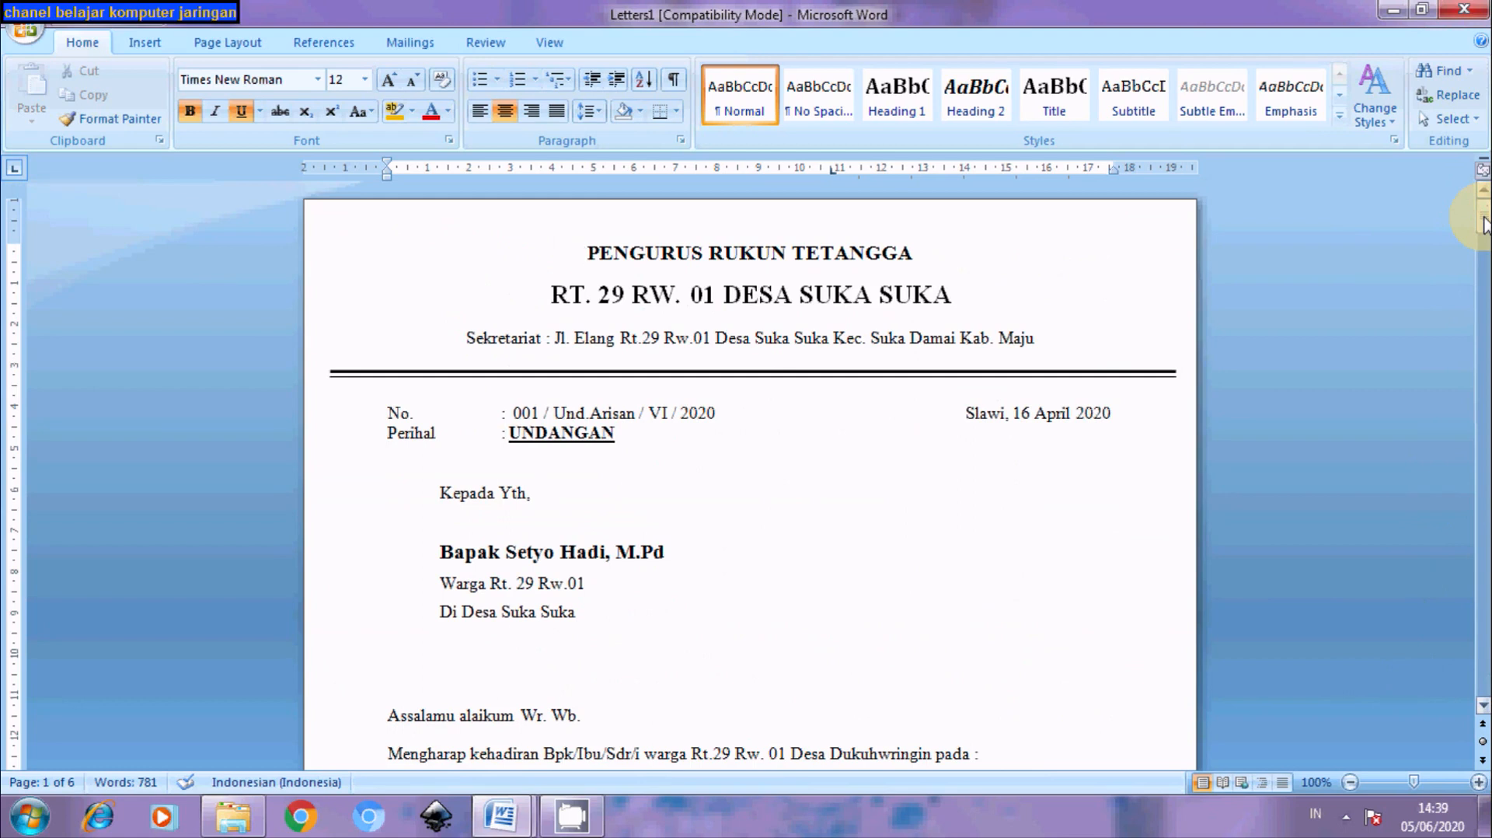
{"action": "left_click", "coordinate": [1484, 224]}
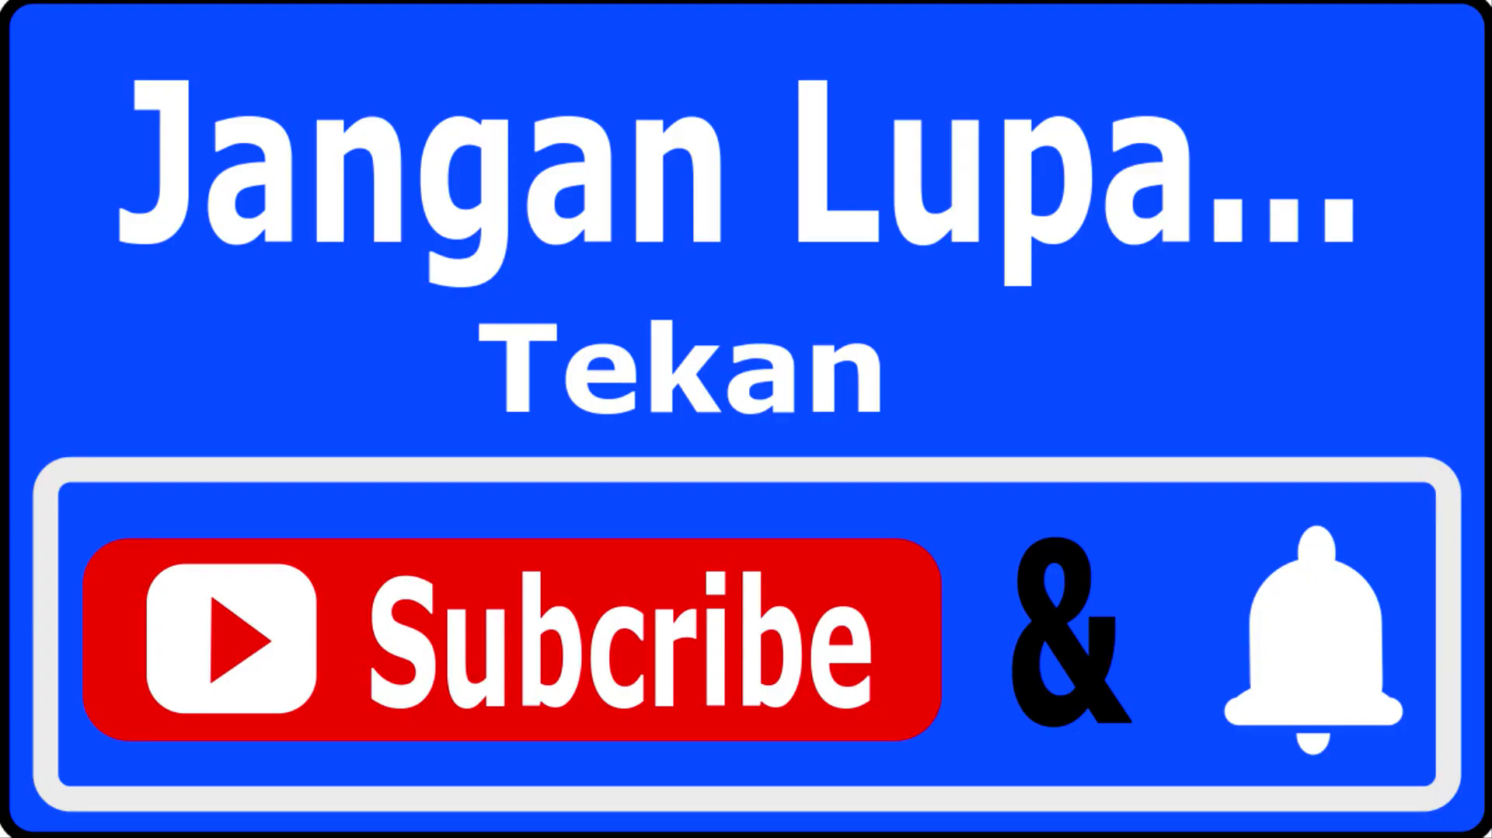